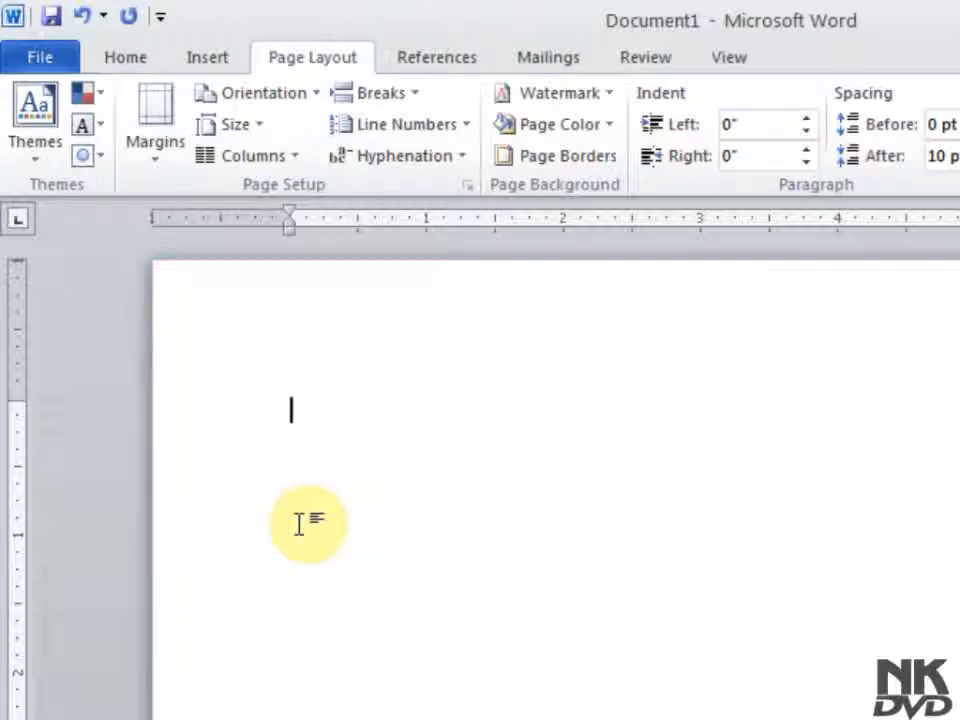
- Write "This is Microsoft Word" and, in a new paragraph, "Document file.", ending with a line break
type("Thi")
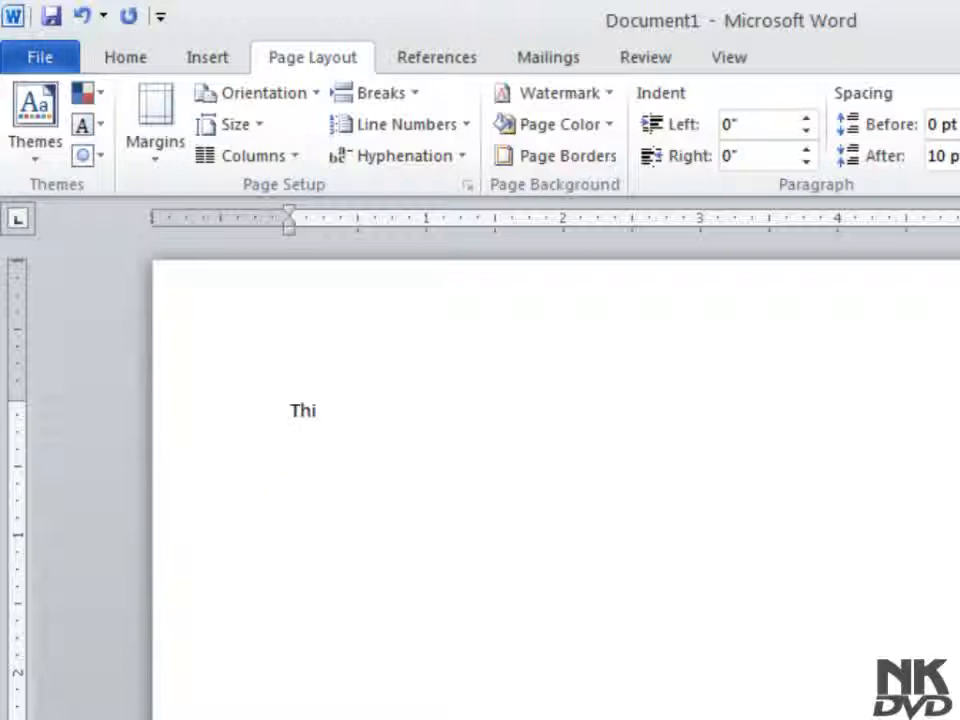
type("s is Micro")
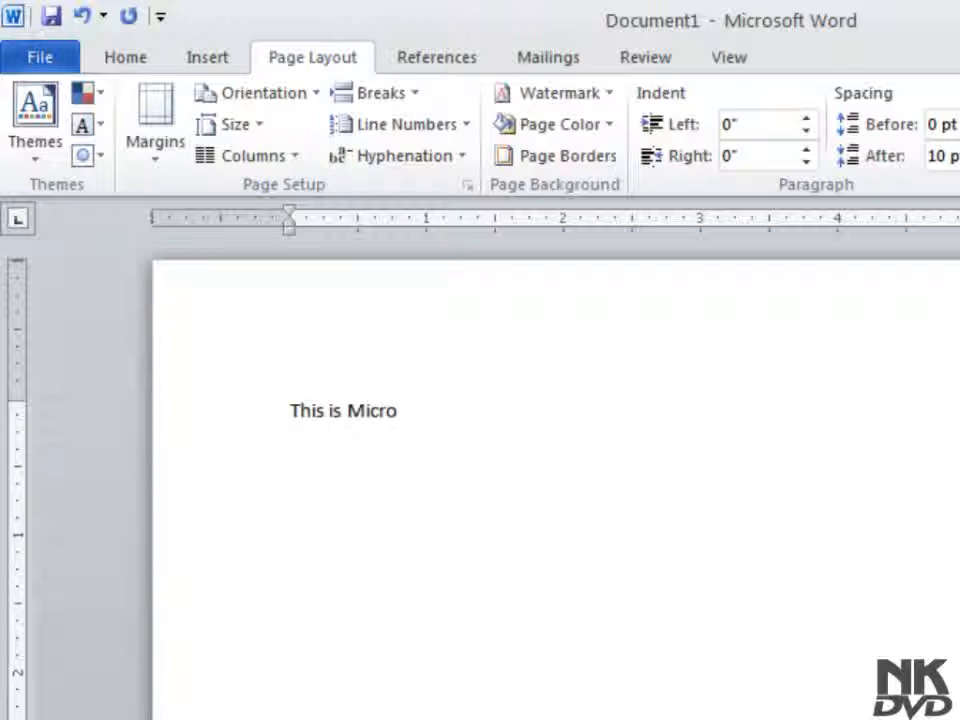
type("soft Word")
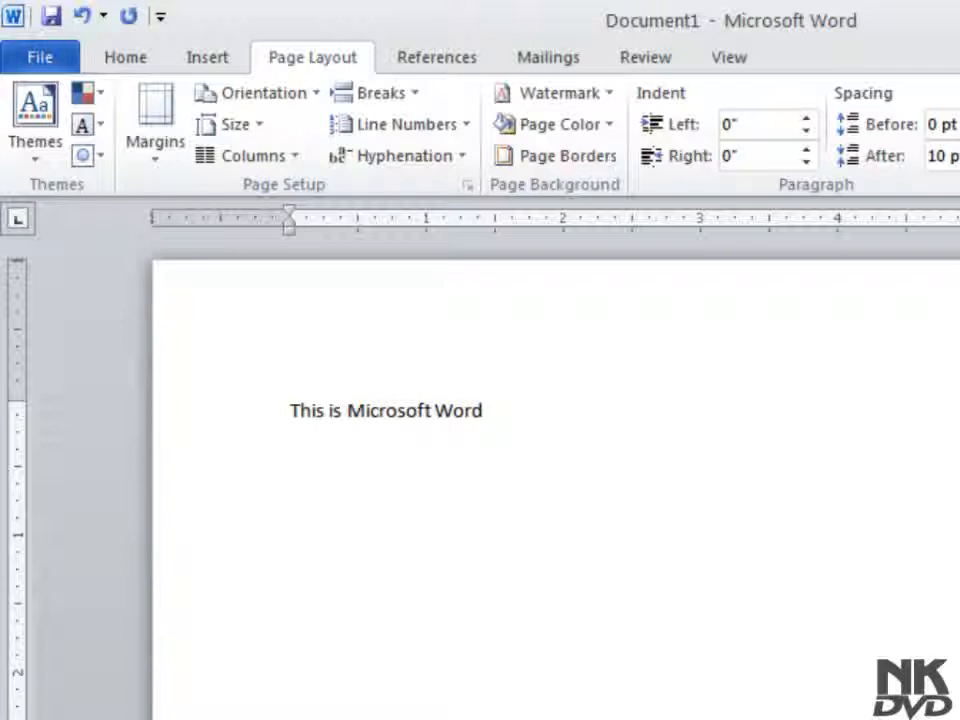
key("Return")
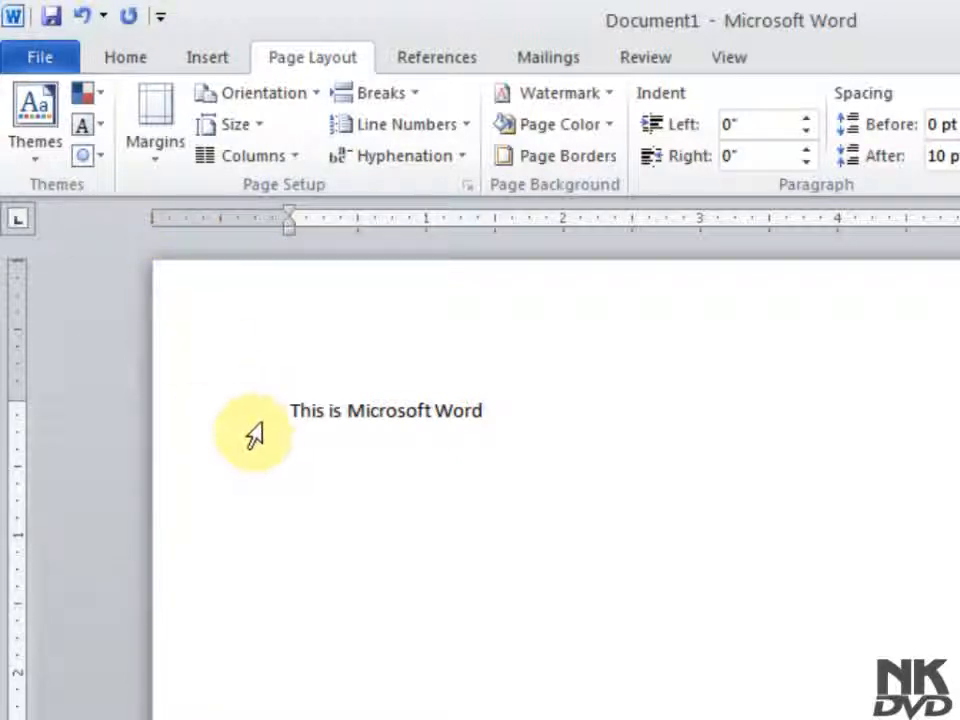
key("Return")
type("D")
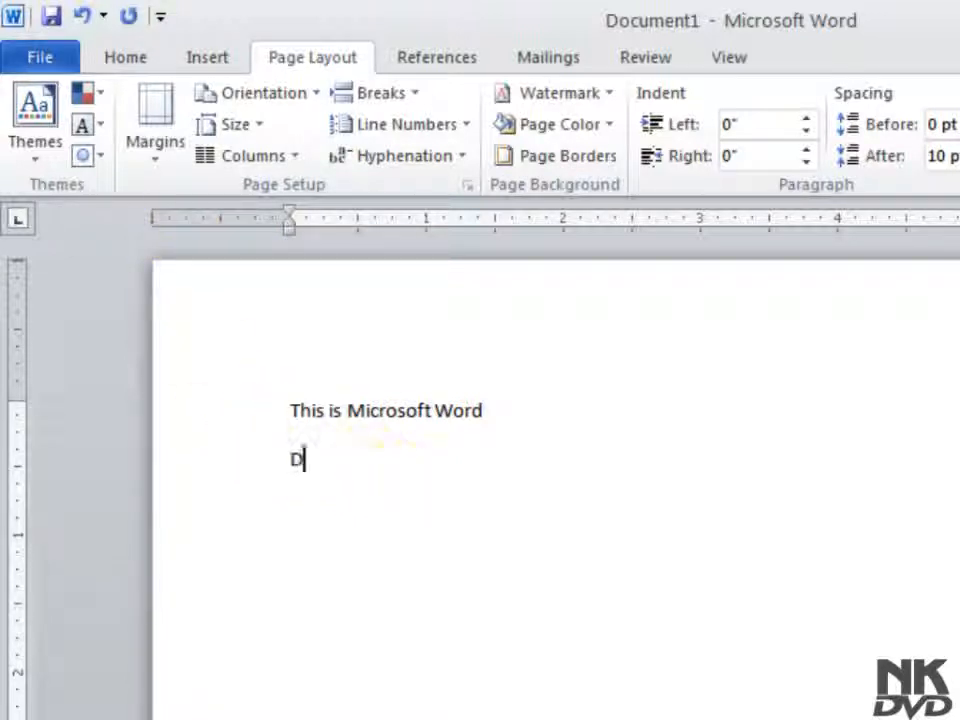
type("ocument f")
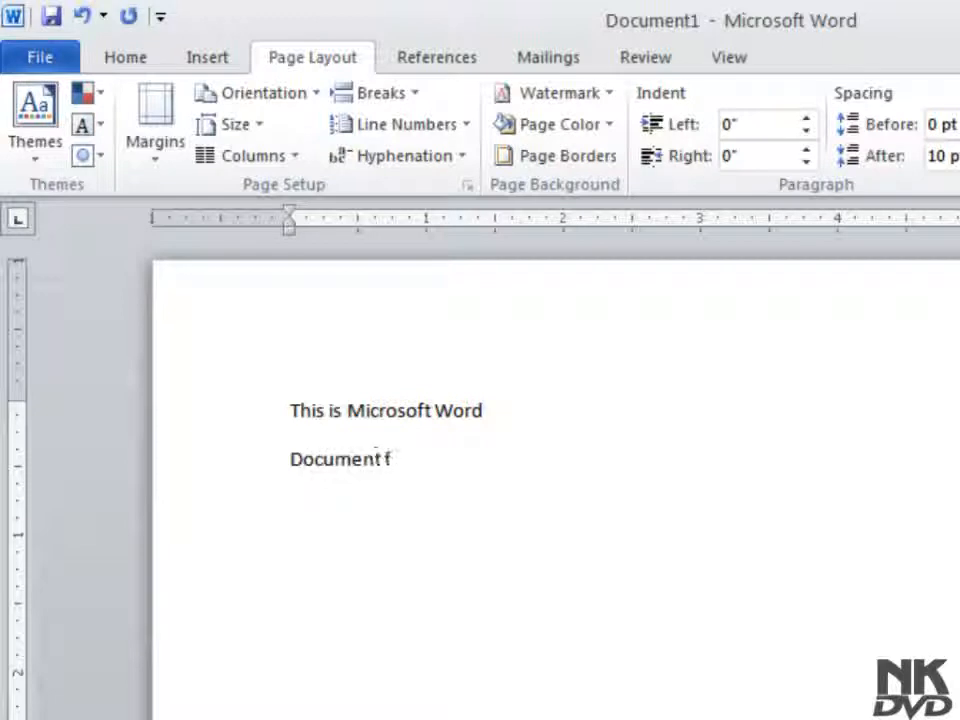
type("ile.")
key("Return")
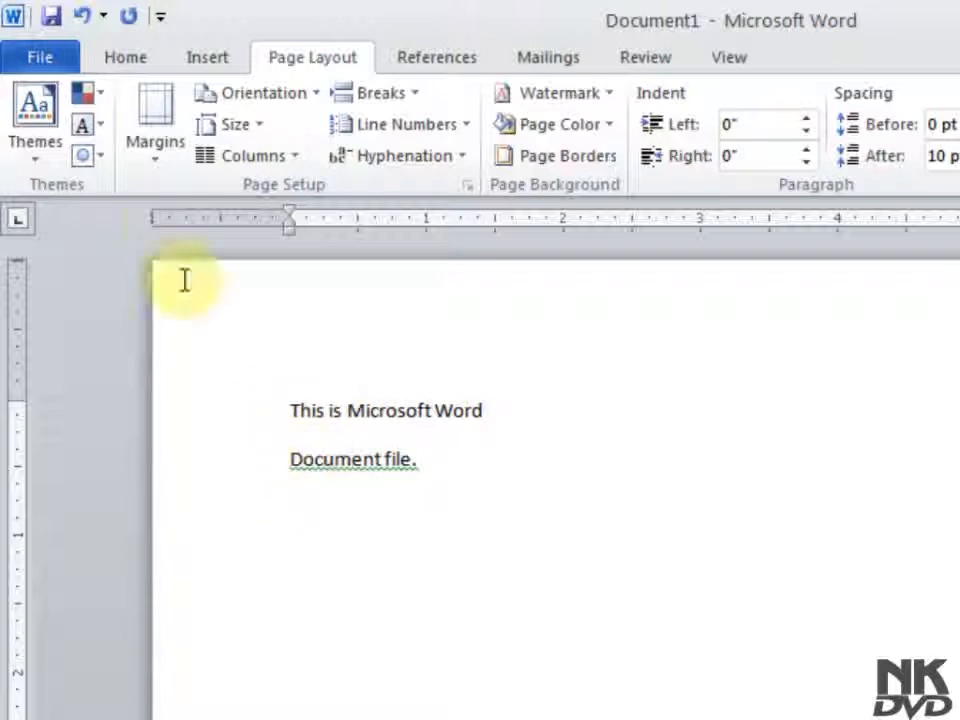
- Open the existing document "In Word" from the My Documents folder
left_click(33, 61)
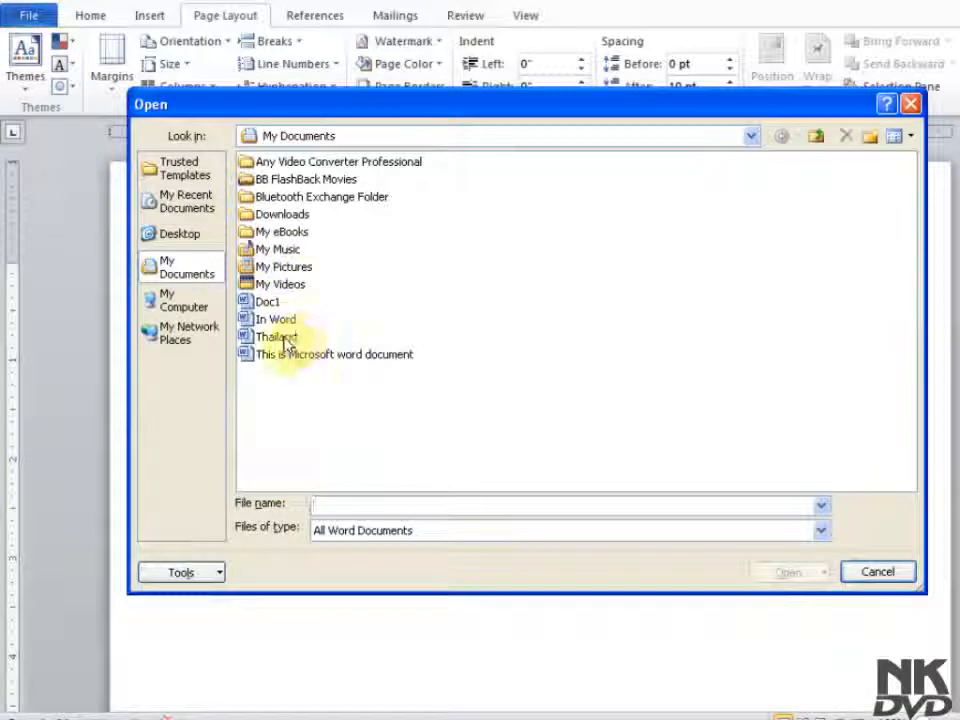
left_click(278, 320)
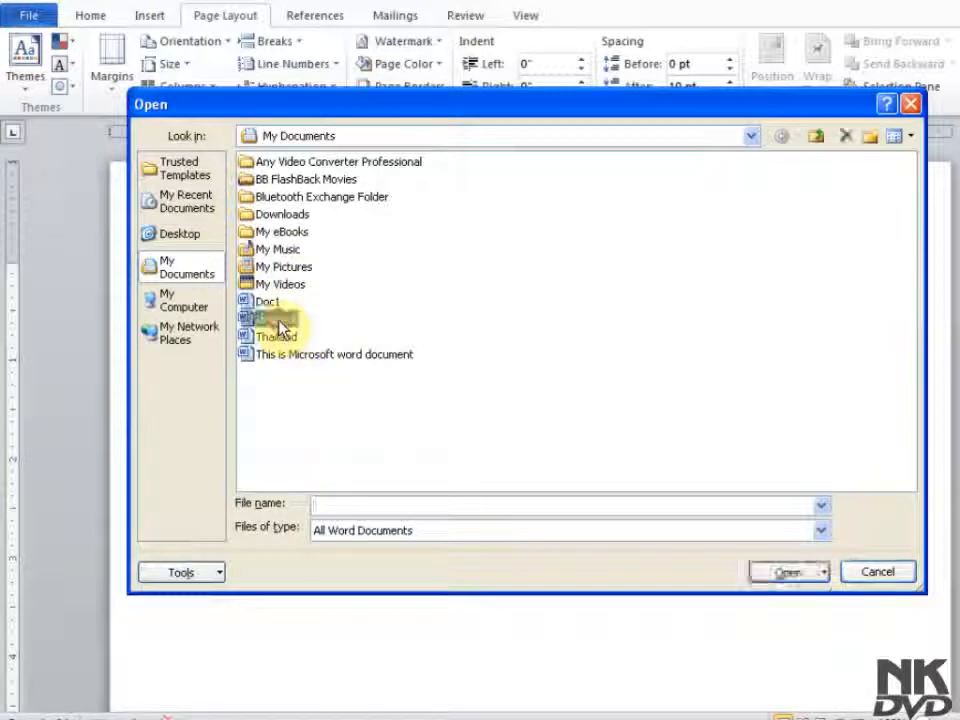
left_click(770, 582)
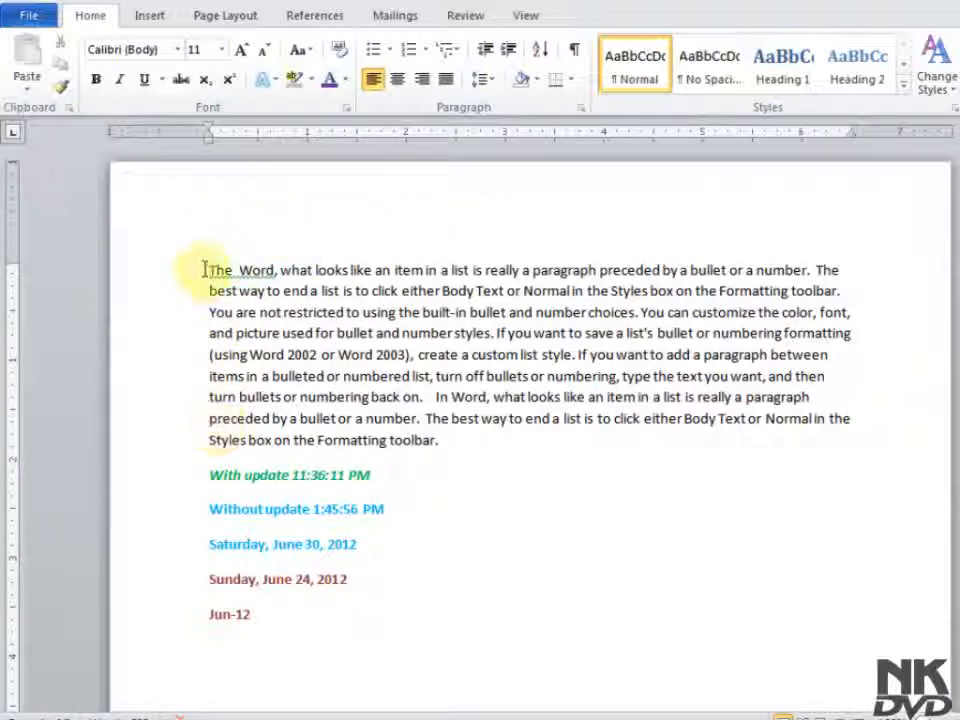
- Copy the opening body paragraph and paste it twice directly below itself, above the "With update" line
left_click_drag(203, 270, 439, 439)
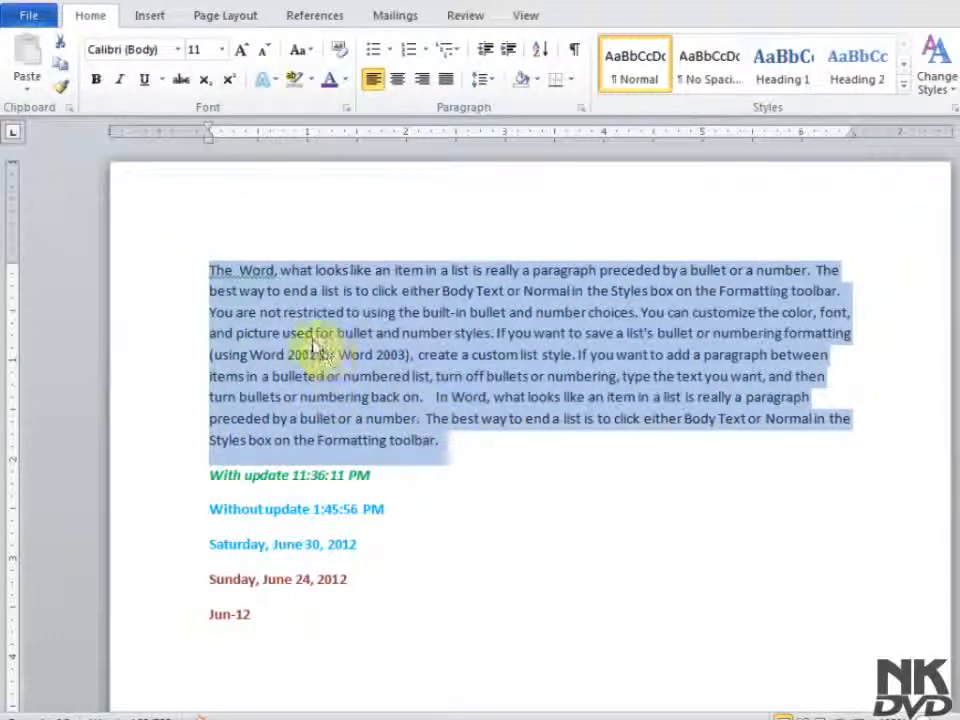
left_click(451, 441)
key("Return")
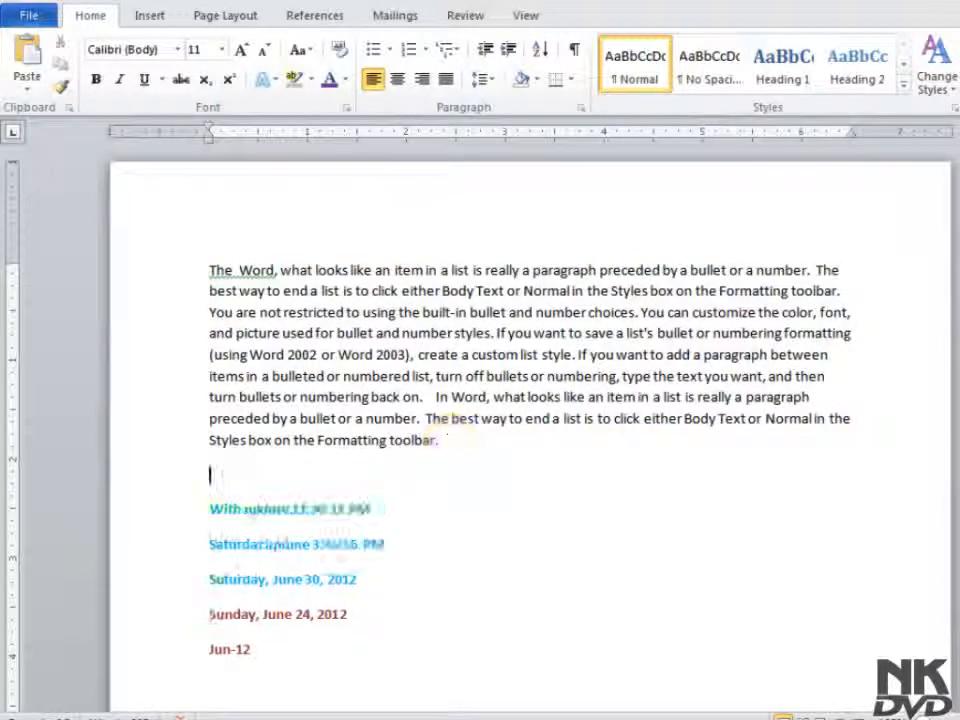
key("ctrl+v")
key("ctrl+v")
key("ctrl+v")
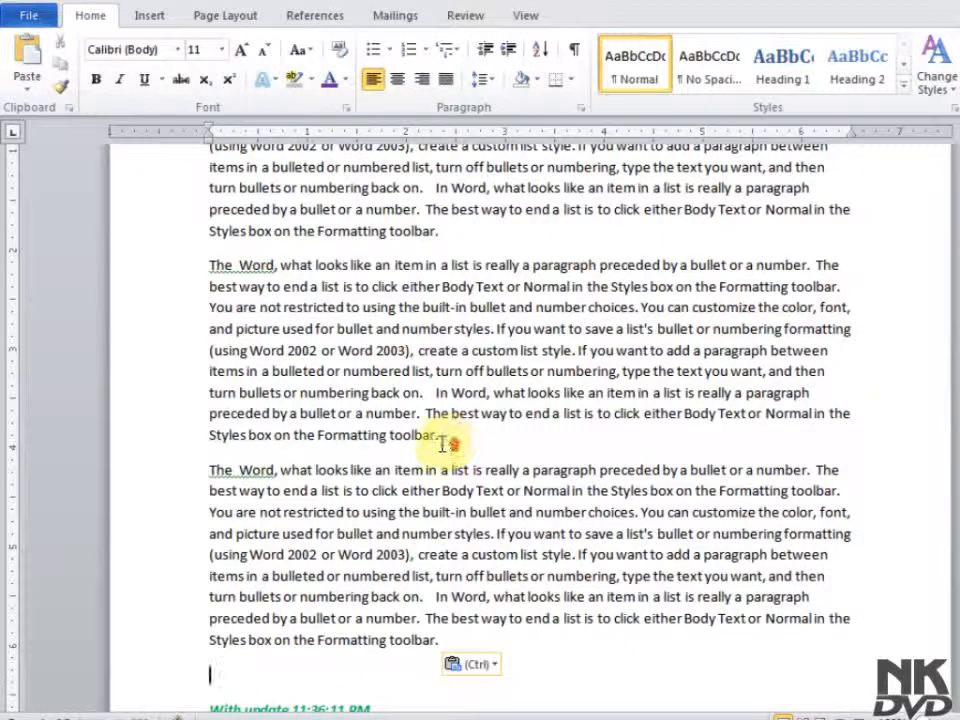
scroll(440, 440, "up", 10)
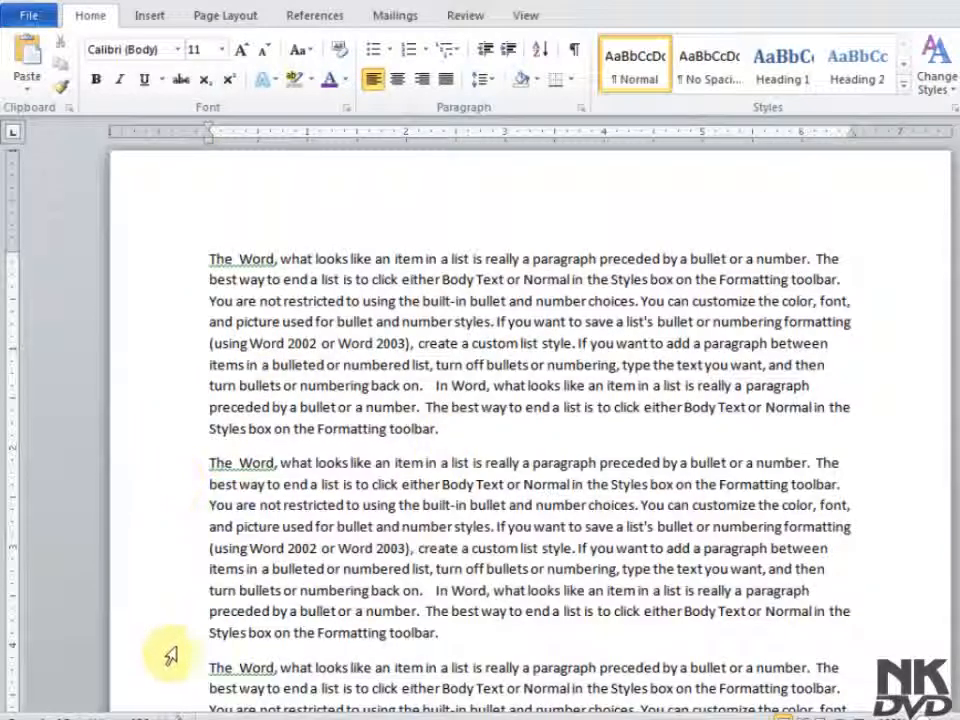
- Justify the text of the three body paragraphs above the "With update" line
left_click(305, 196)
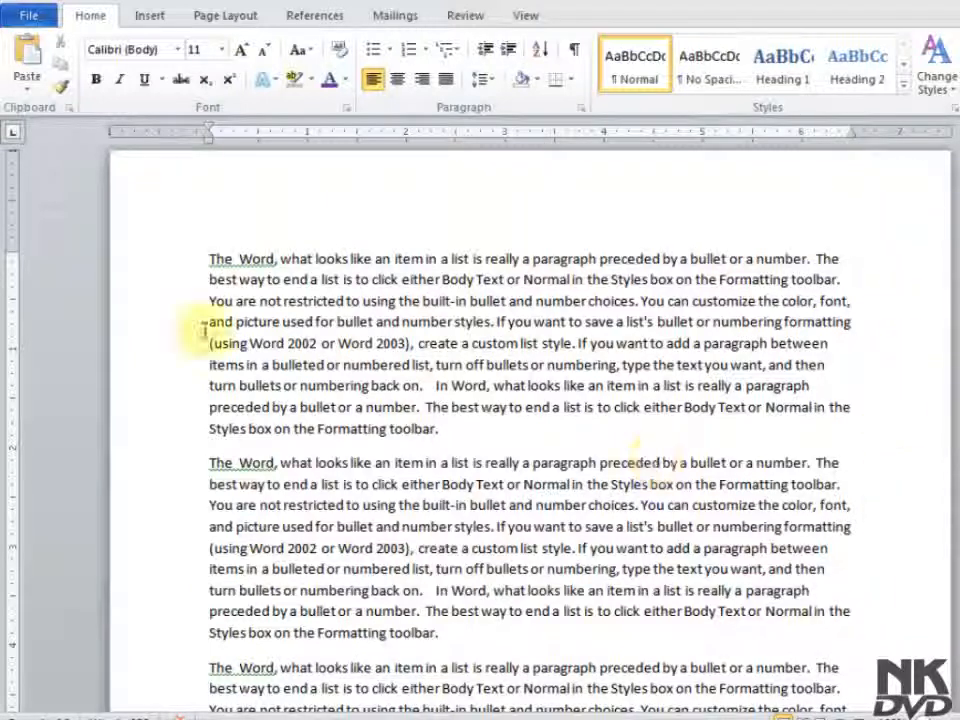
left_click_drag(208, 251, 557, 540)
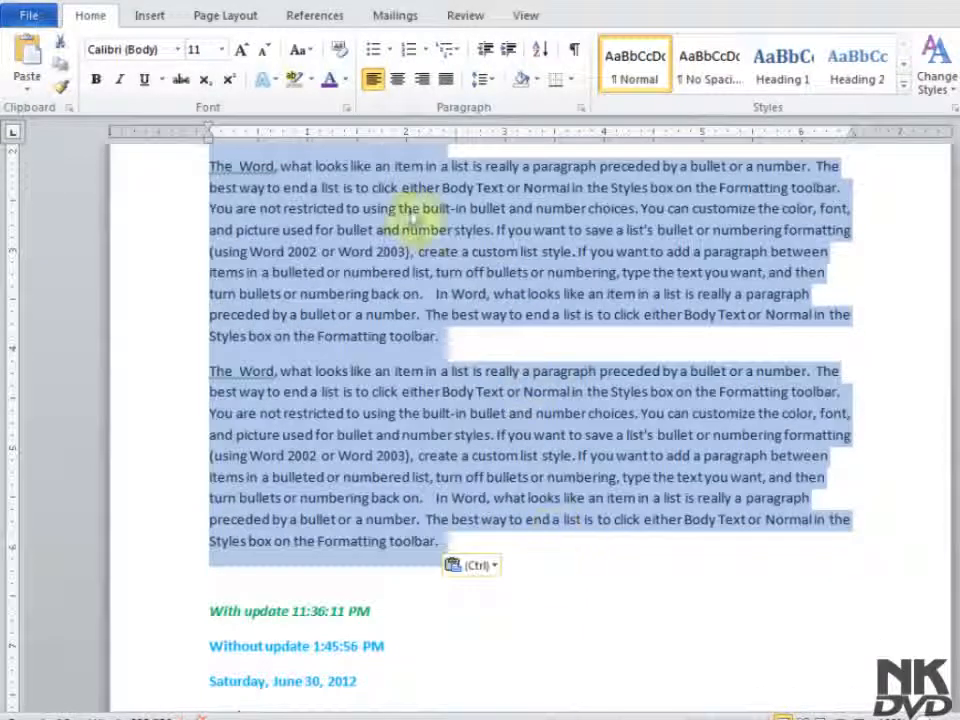
left_click(448, 81)
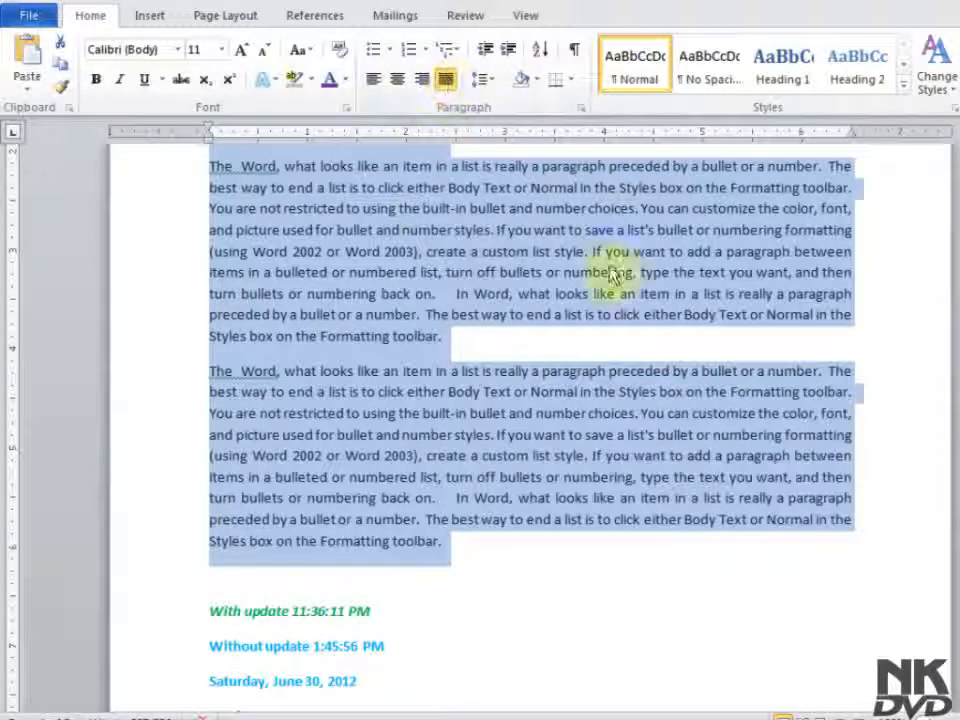
left_click(898, 400)
scroll(898, 397, "down", 1)
scroll(898, 397, "up", 3)
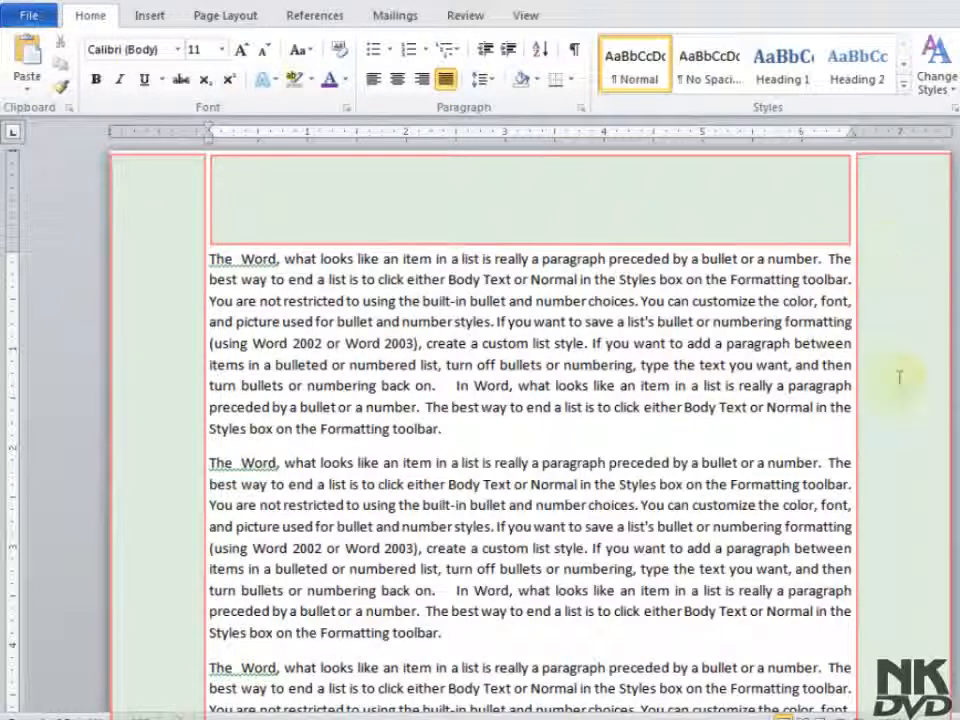
- Apply the Normal margin preset, 1" on all four sides, to the document
left_click(228, 18)
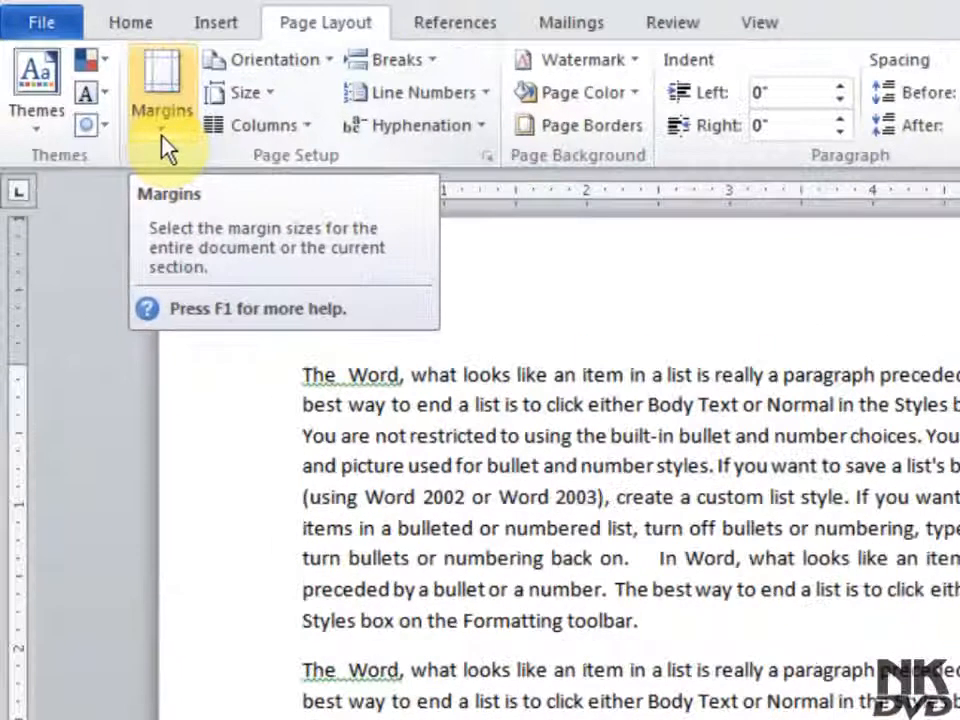
left_click(162, 110)
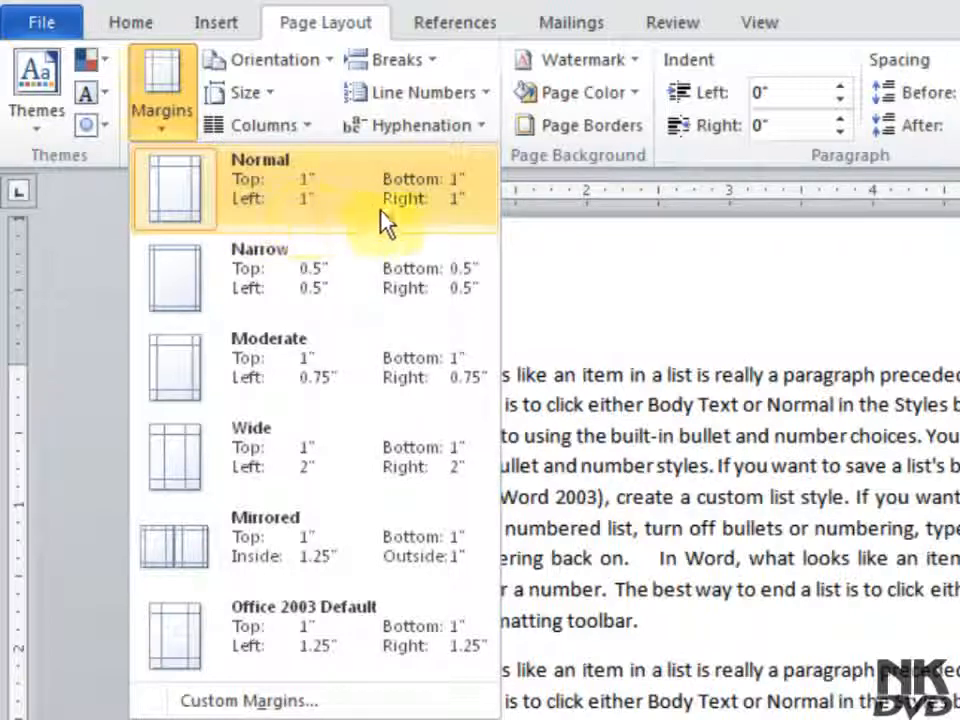
left_click(193, 207)
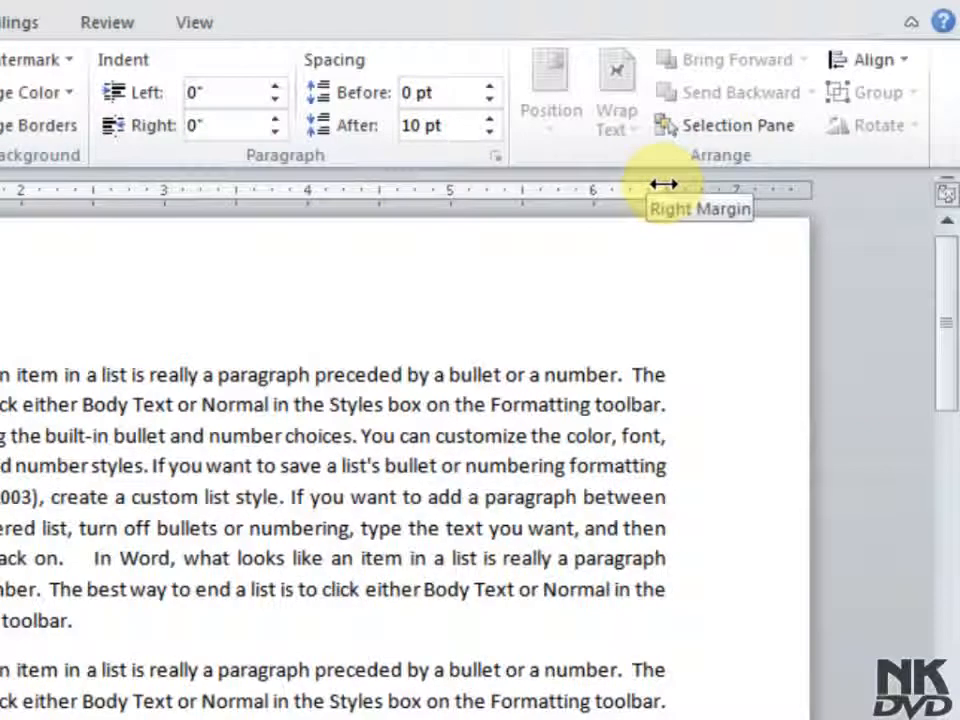
- Copy the last body paragraph before the "With update" line and paste it twice on a new line after it
scroll(634, 521, "down", 2)
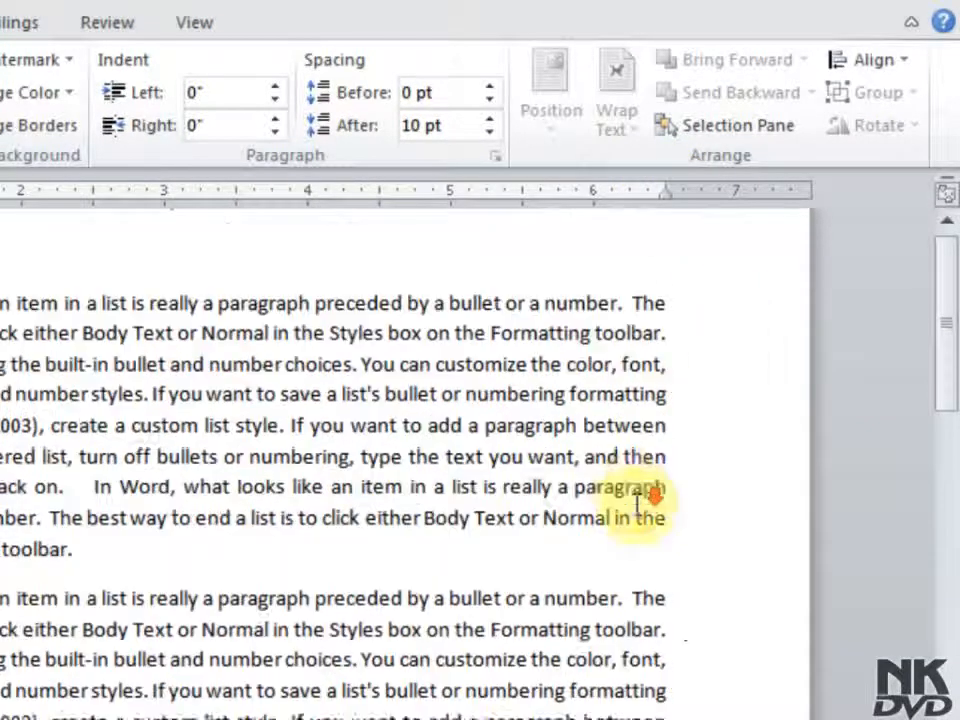
scroll(603, 503, "down", 6)
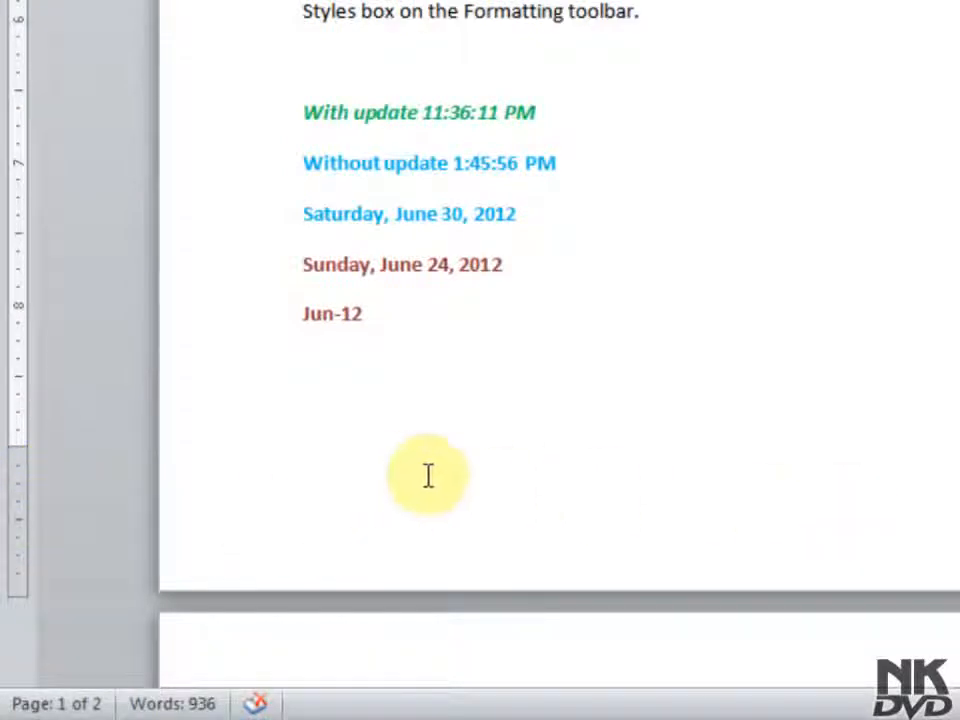
scroll(439, 114, "up", 3)
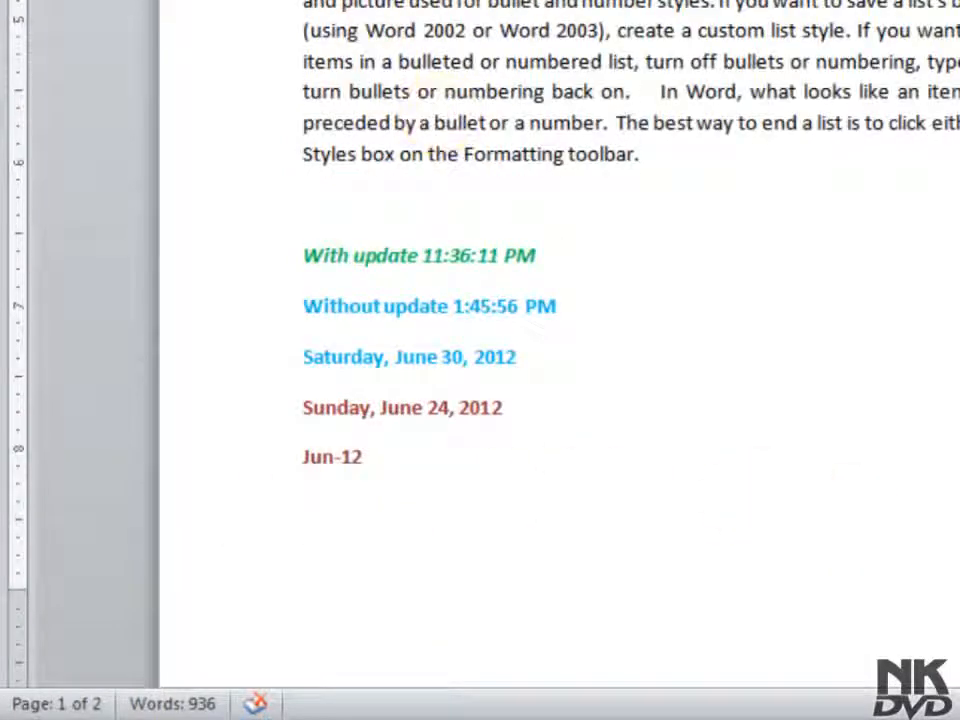
left_click_drag(440, 2, 634, 157)
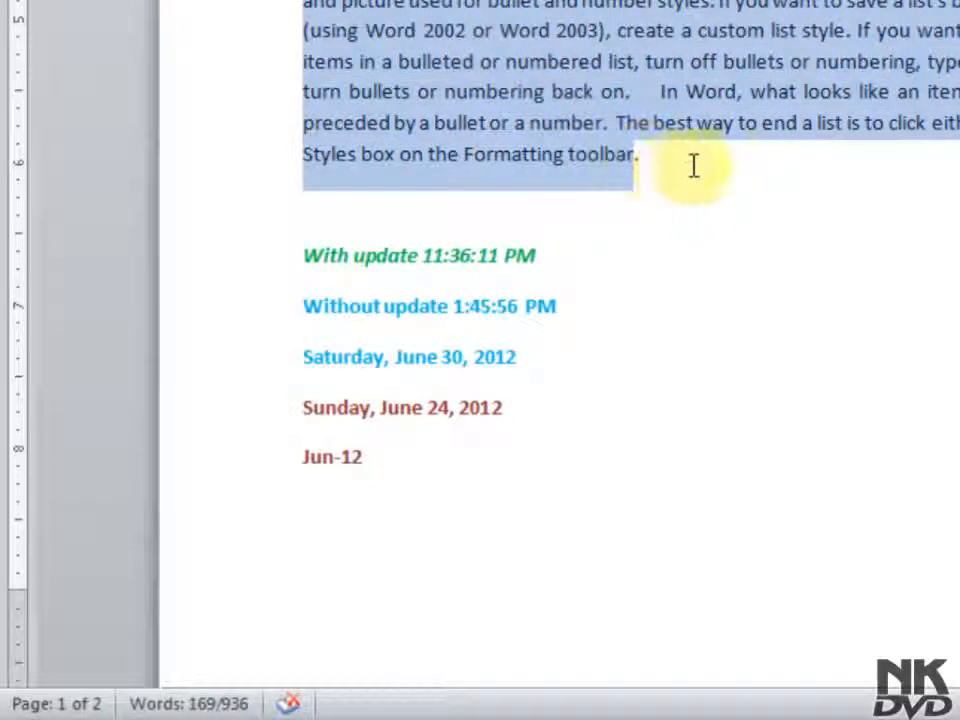
left_click_drag(694, 166, 662, 165)
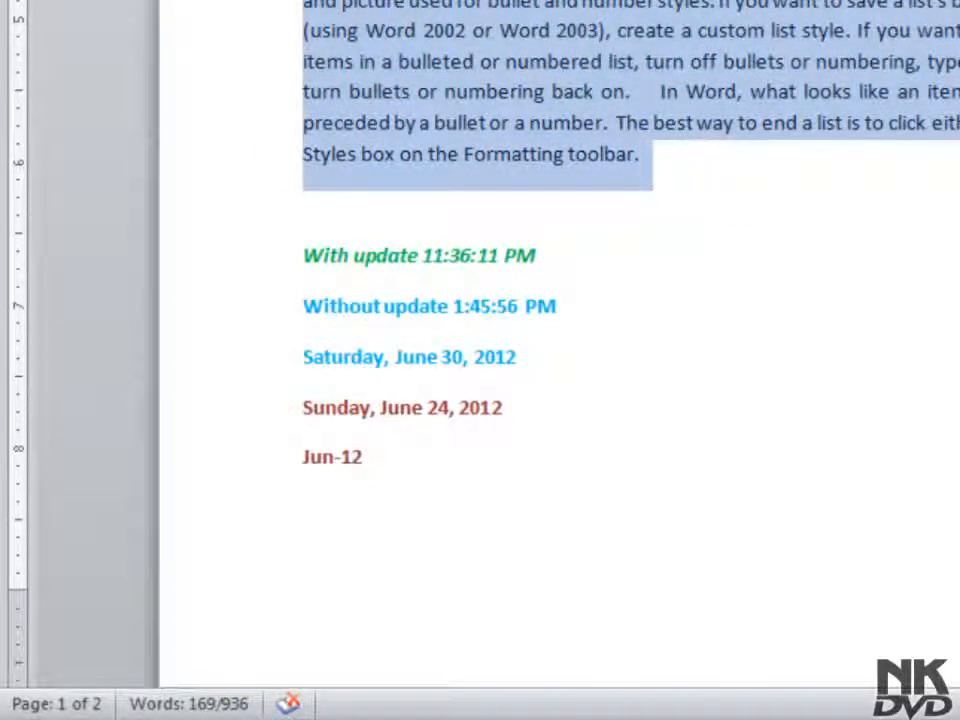
left_click(671, 167)
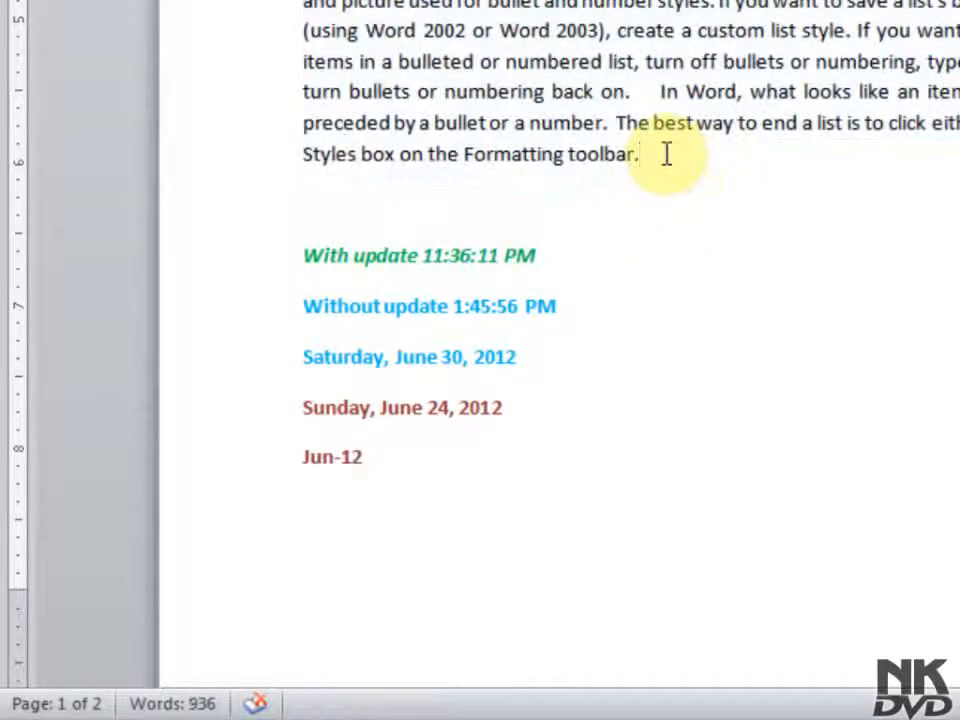
key("Return")
key("ctrl+v")
key("ctrl+v")
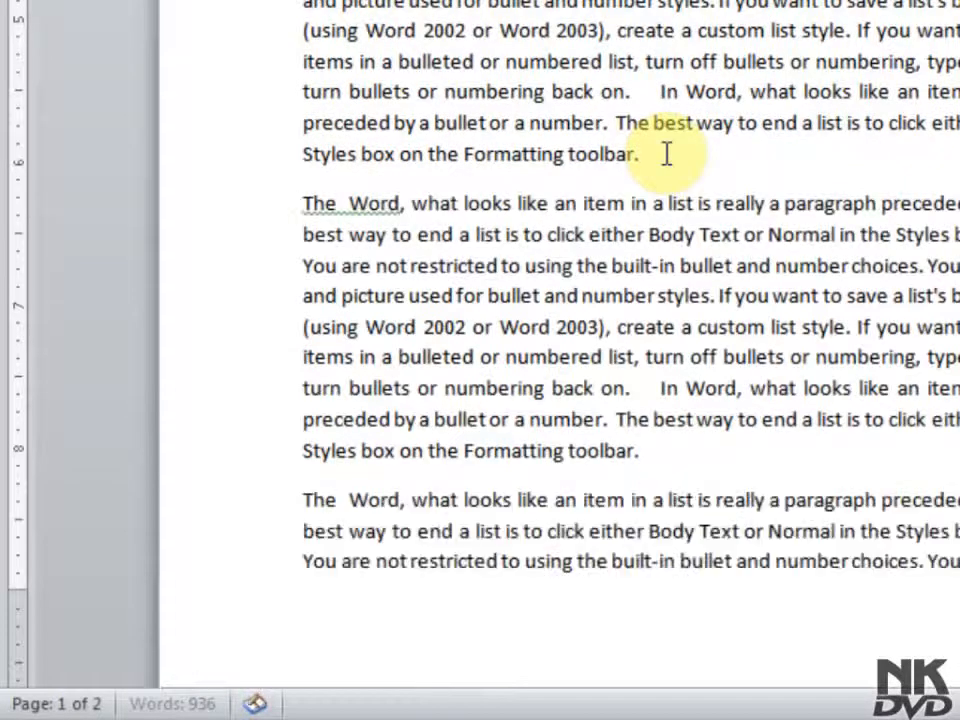
- Apply the Narrow margin preset, 0.5" on all four sides, to the document
scroll(632, 115, "up", 5)
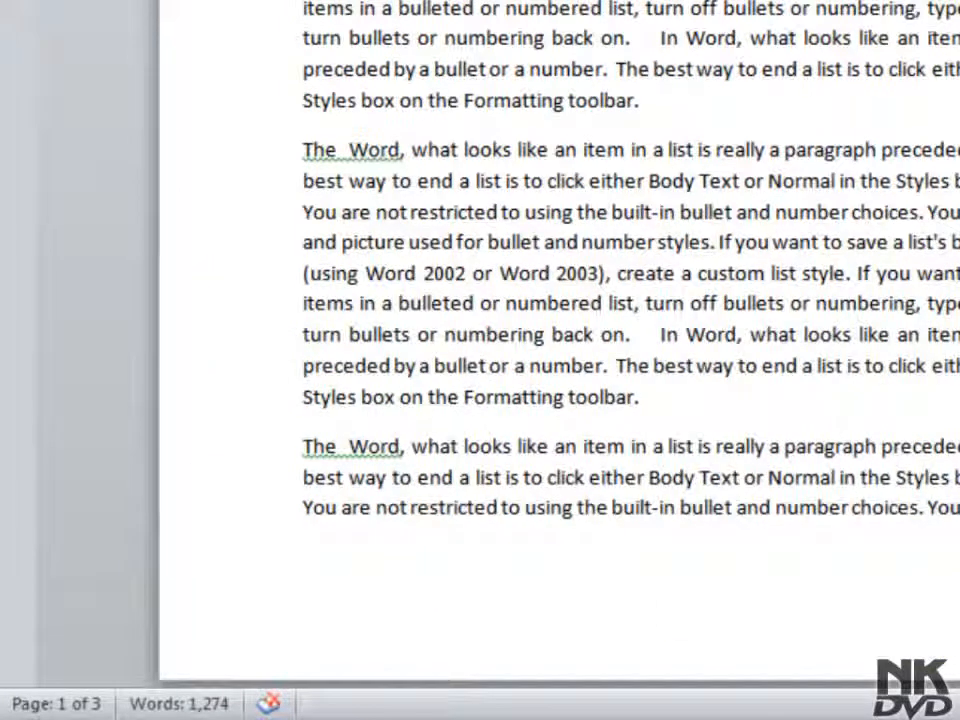
scroll(669, 270, "up", 9)
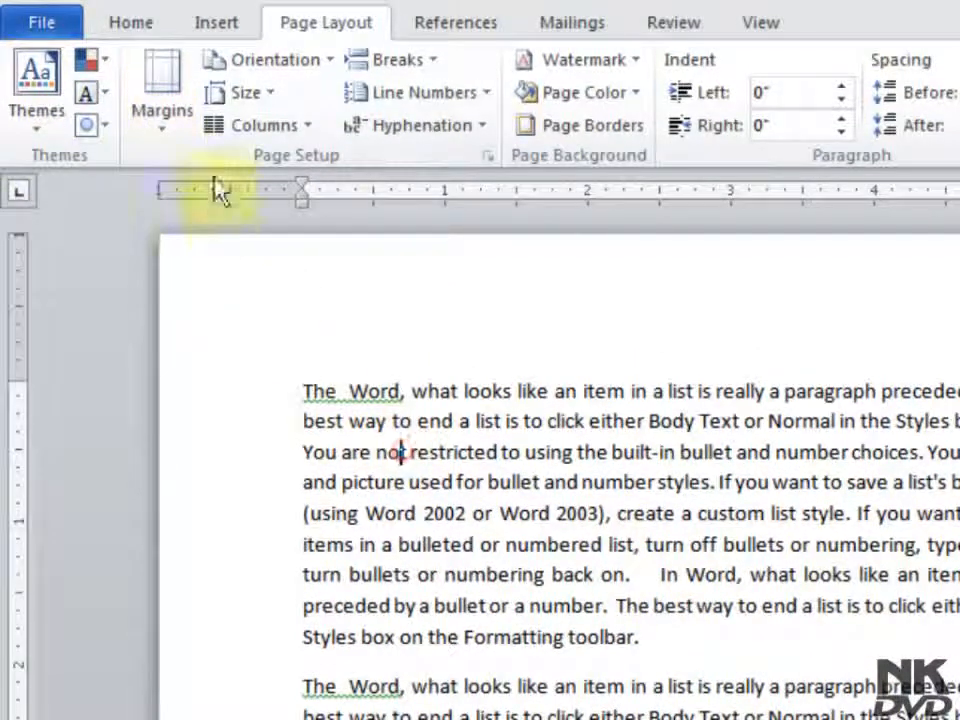
left_click(166, 132)
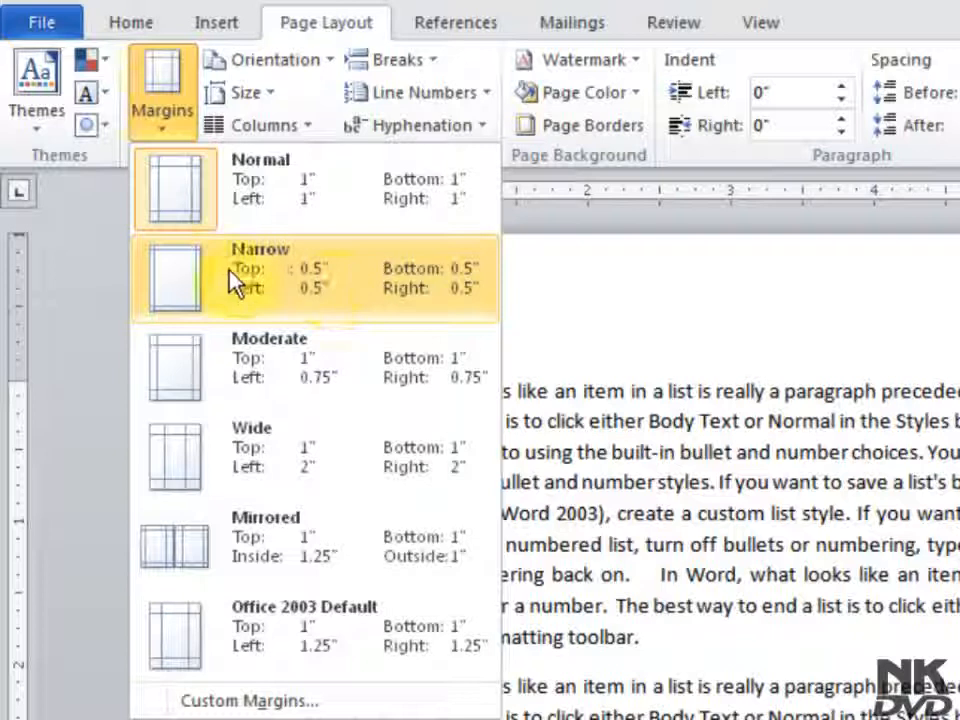
left_click(585, 321)
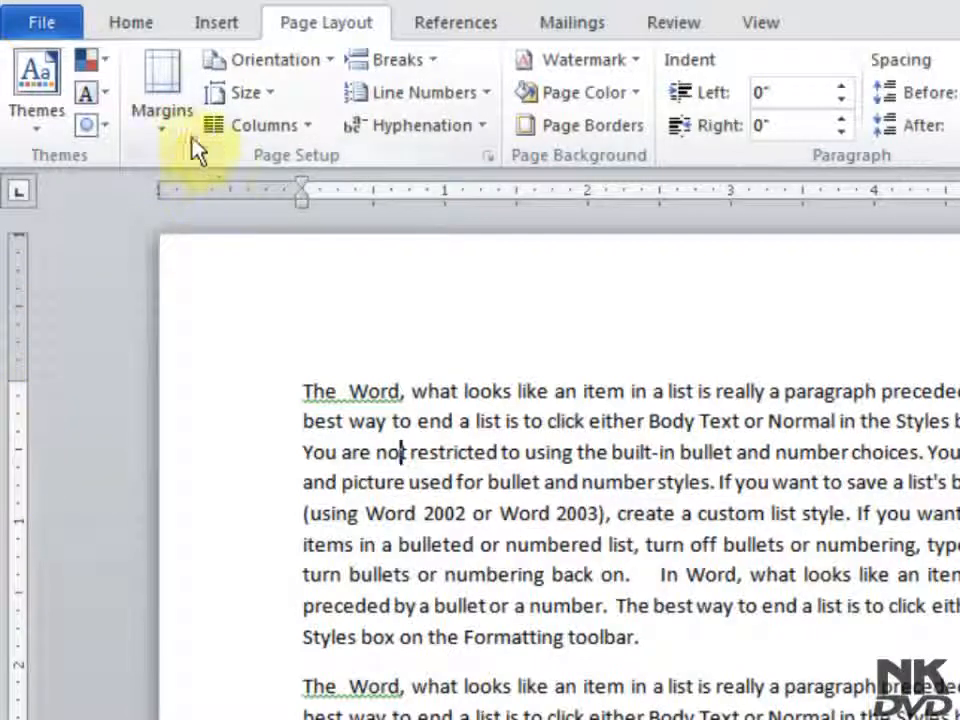
left_click(165, 118)
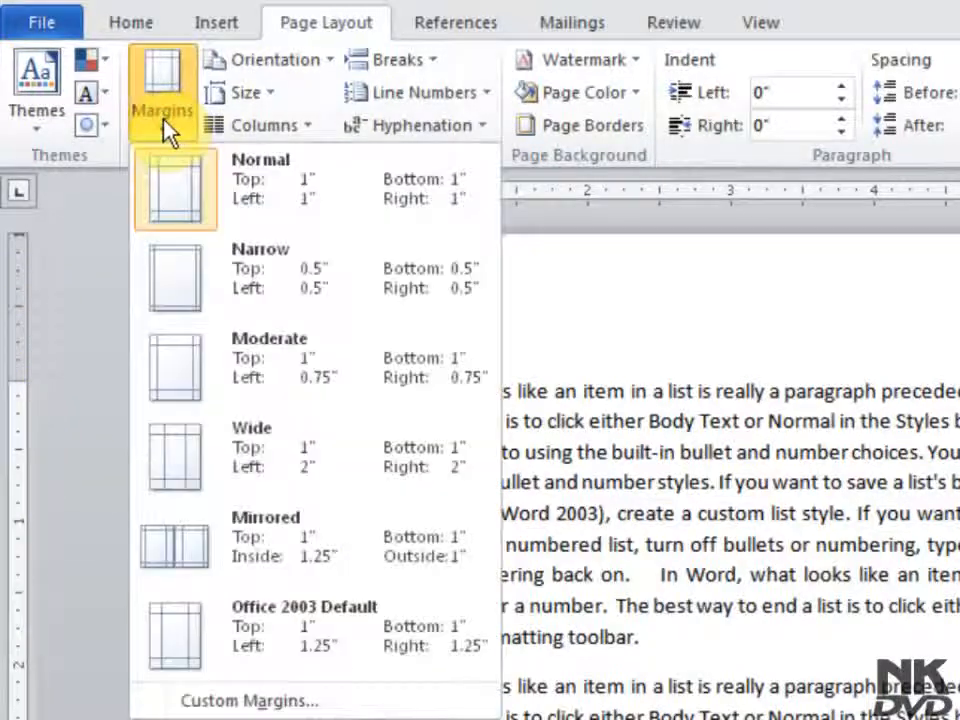
left_click(281, 295)
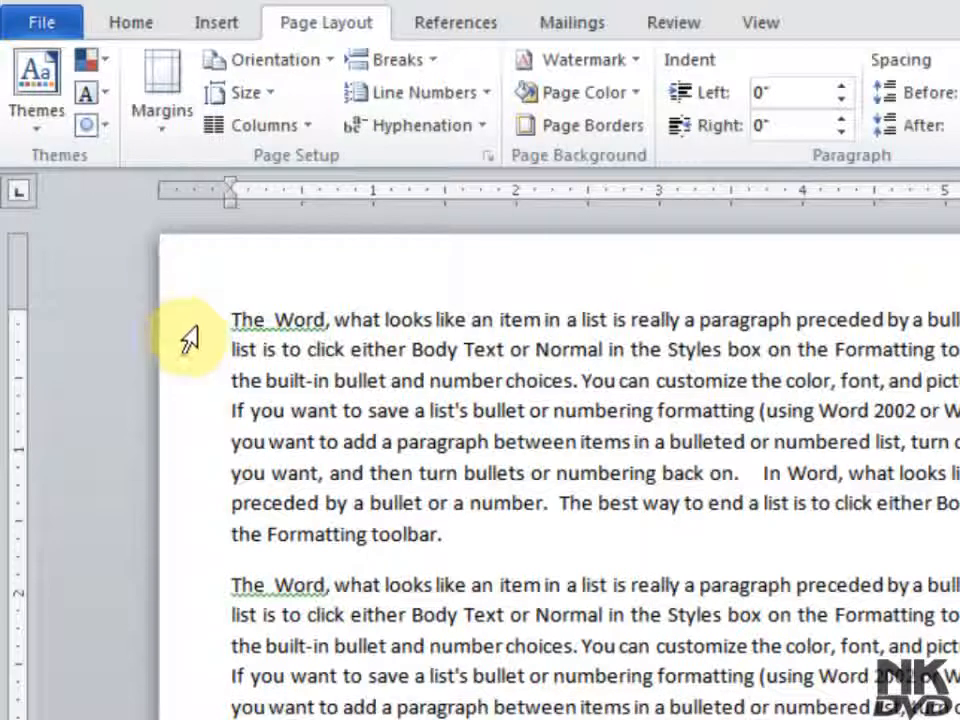
- Reapply the Narrow margin preset, 0.5" on all four sides, and review how it lays out the document's pages
left_click(165, 125)
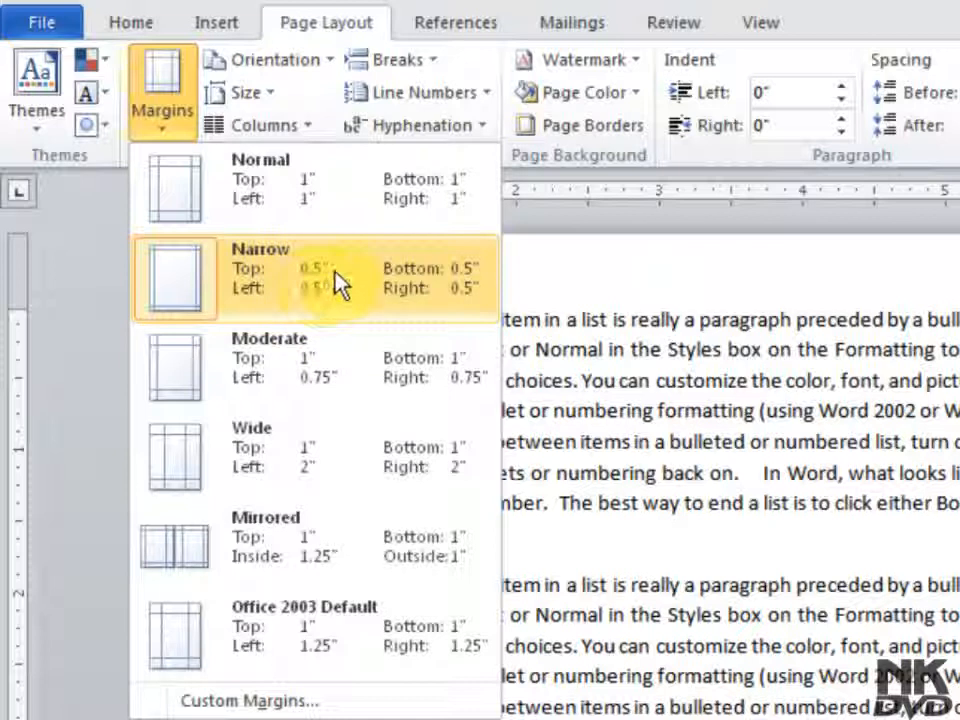
left_click(452, 293)
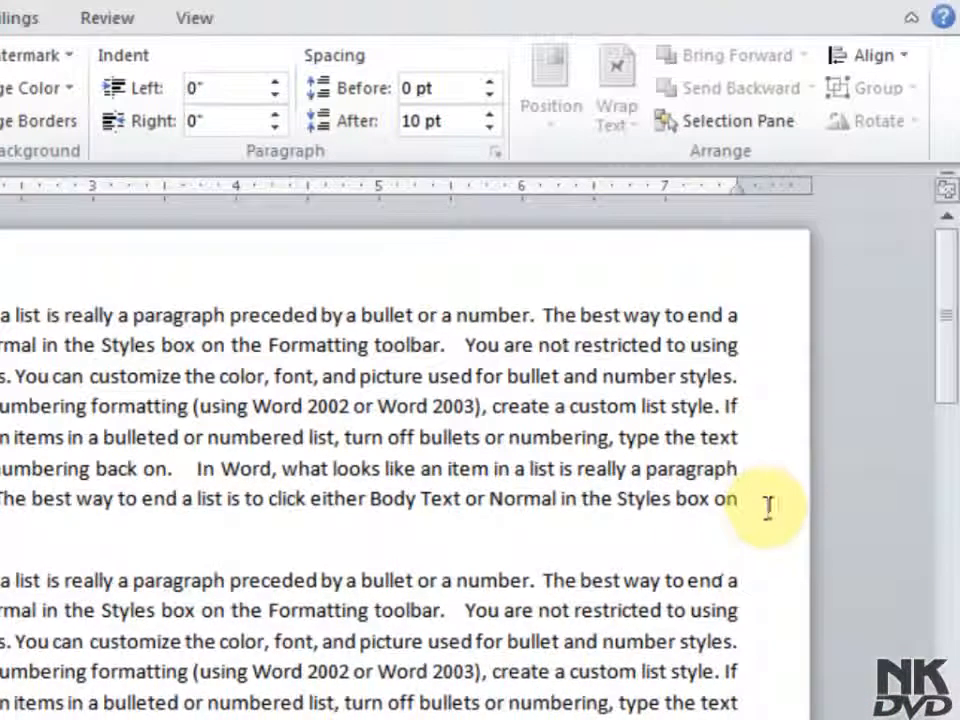
scroll(752, 513, "down", 5)
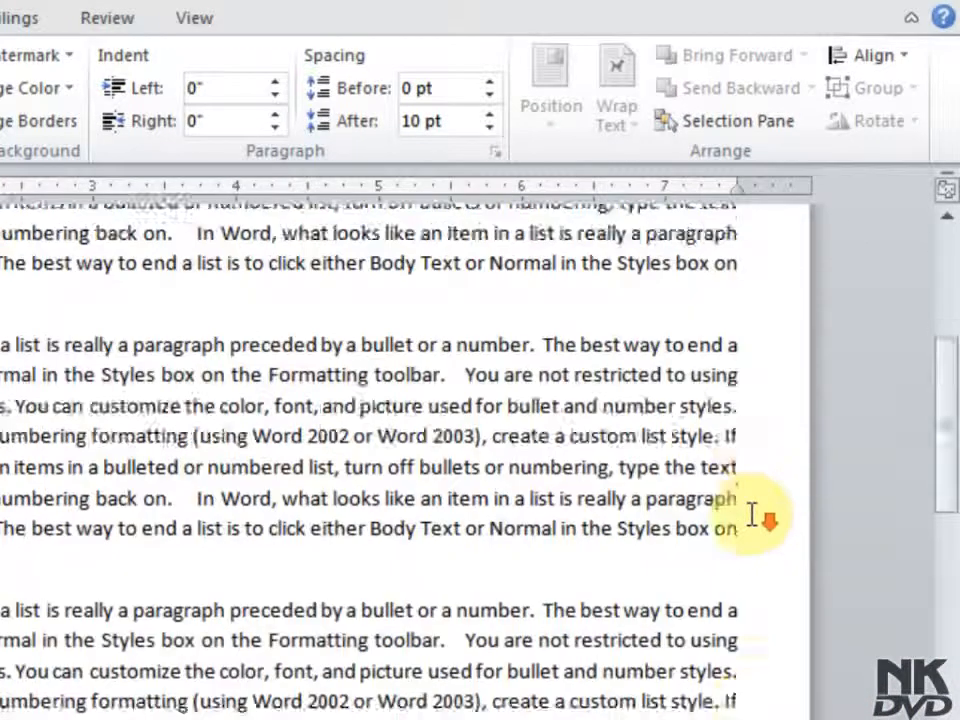
scroll(752, 513, "down", 1)
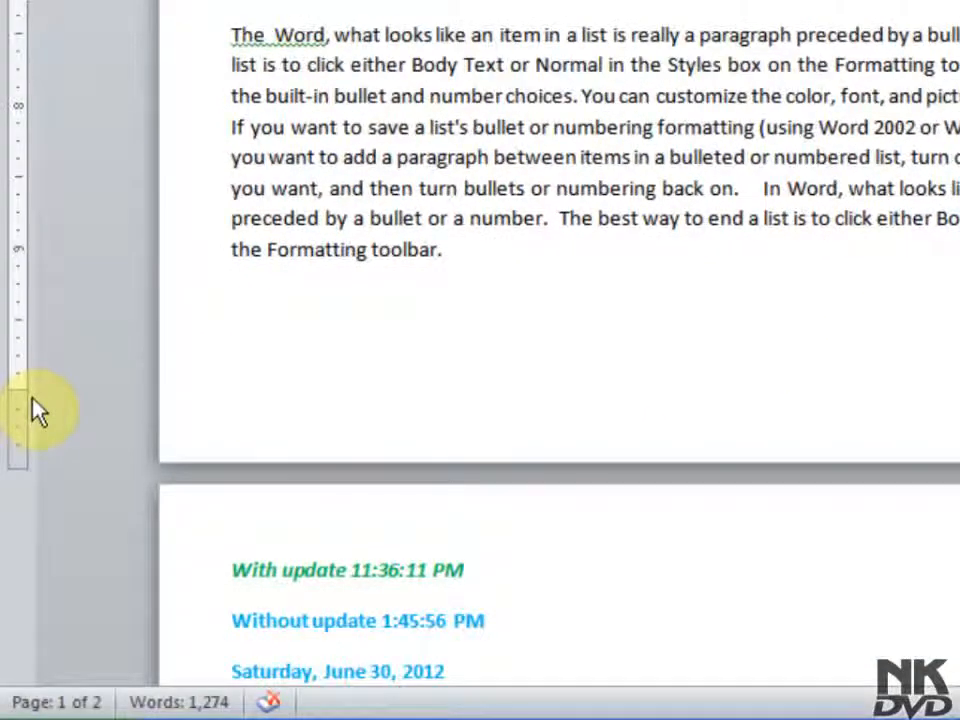
scroll(184, 392, "up", 5)
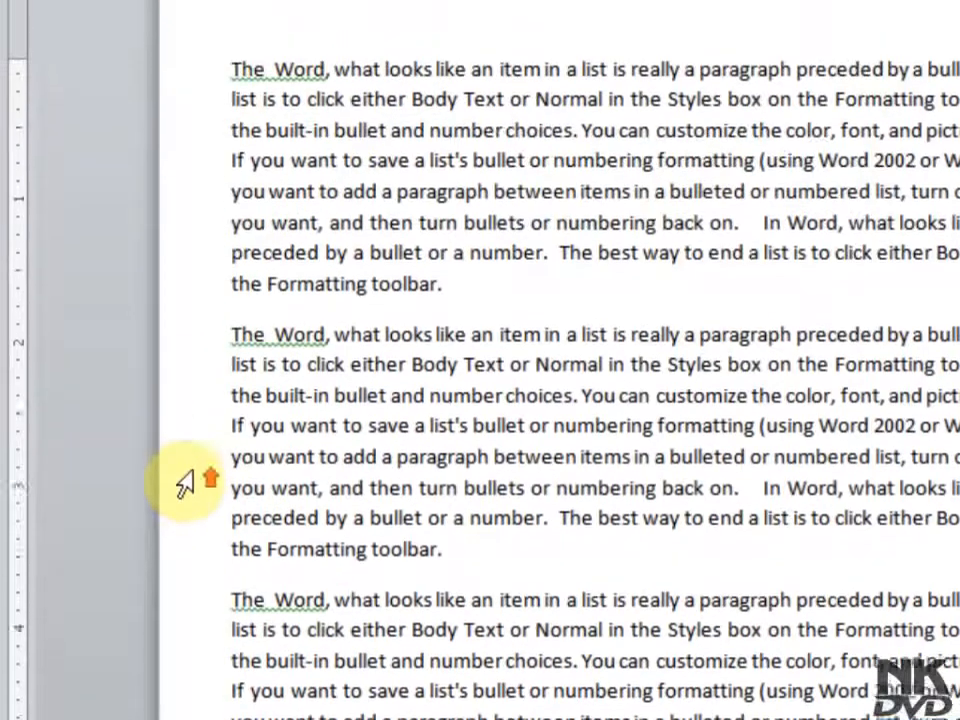
- Apply the Wide margin preset, 1" top and bottom and 2" left and right, to the document
left_click(163, 140)
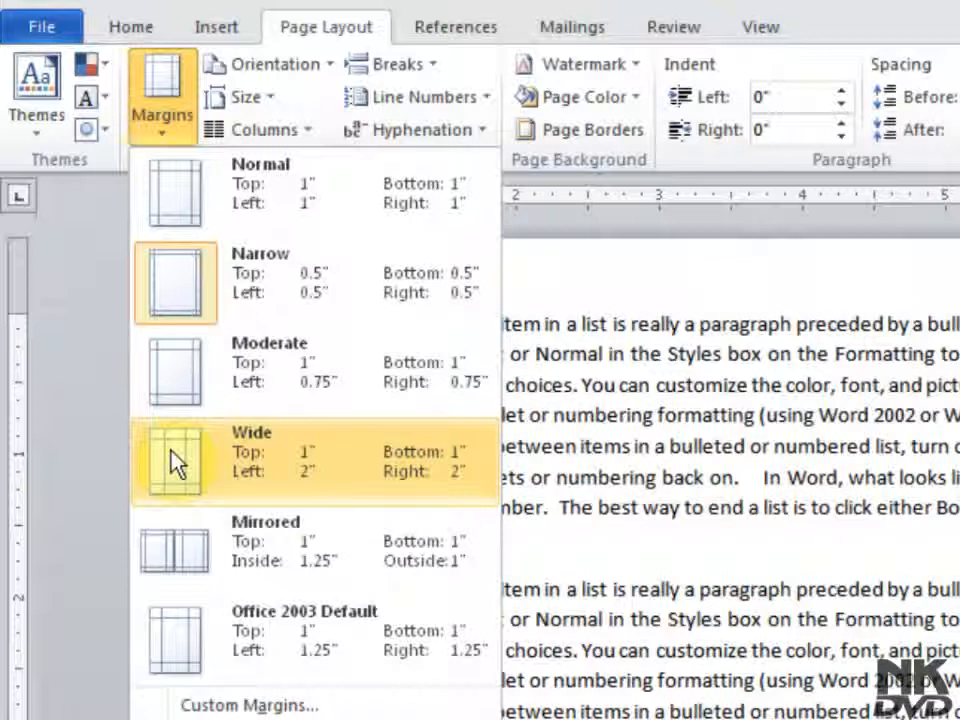
left_click(270, 465)
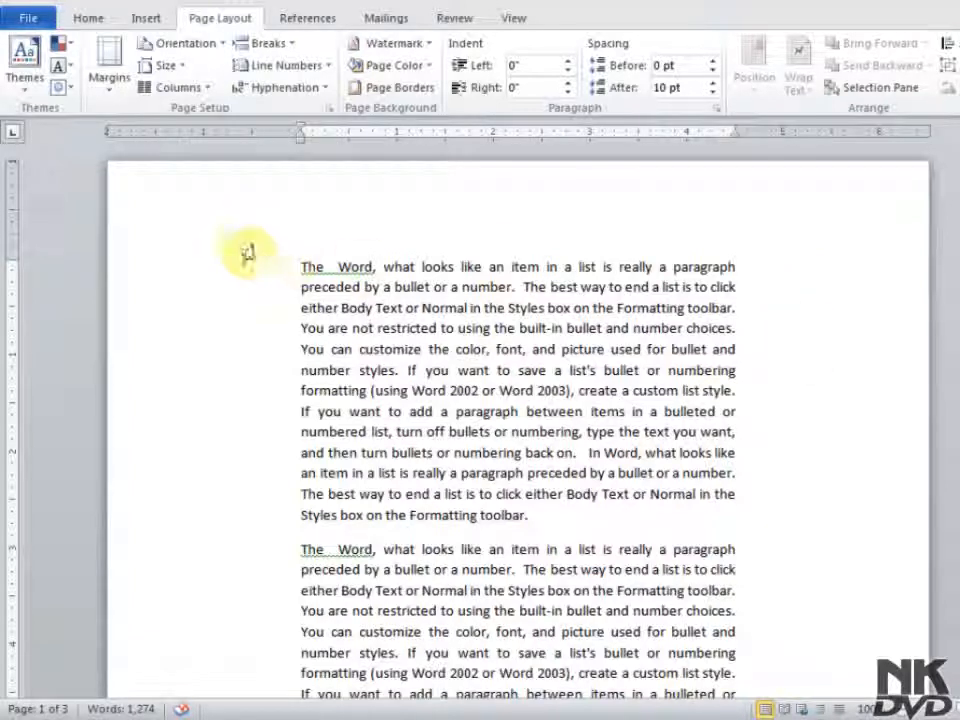
scroll(266, 375, "down", 6)
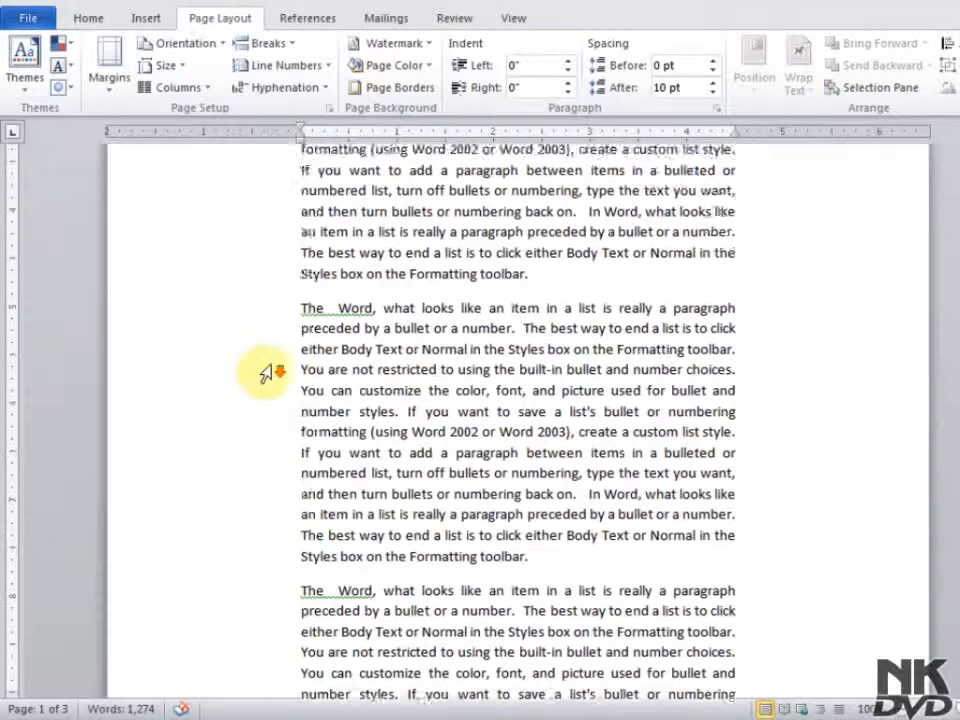
scroll(364, 434, "up", 12)
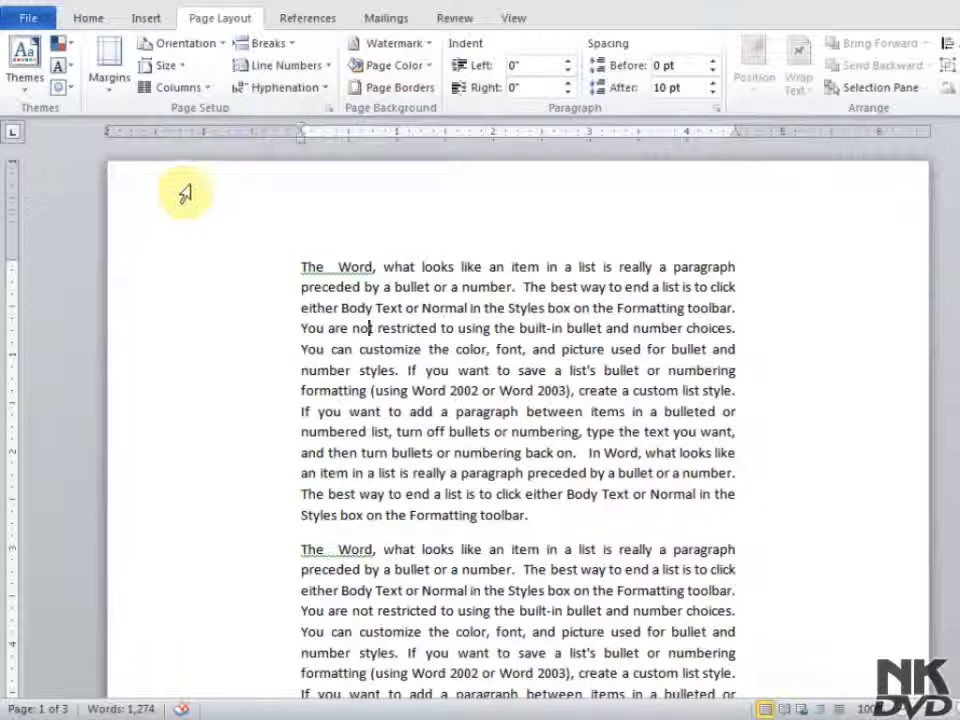
left_click(110, 88)
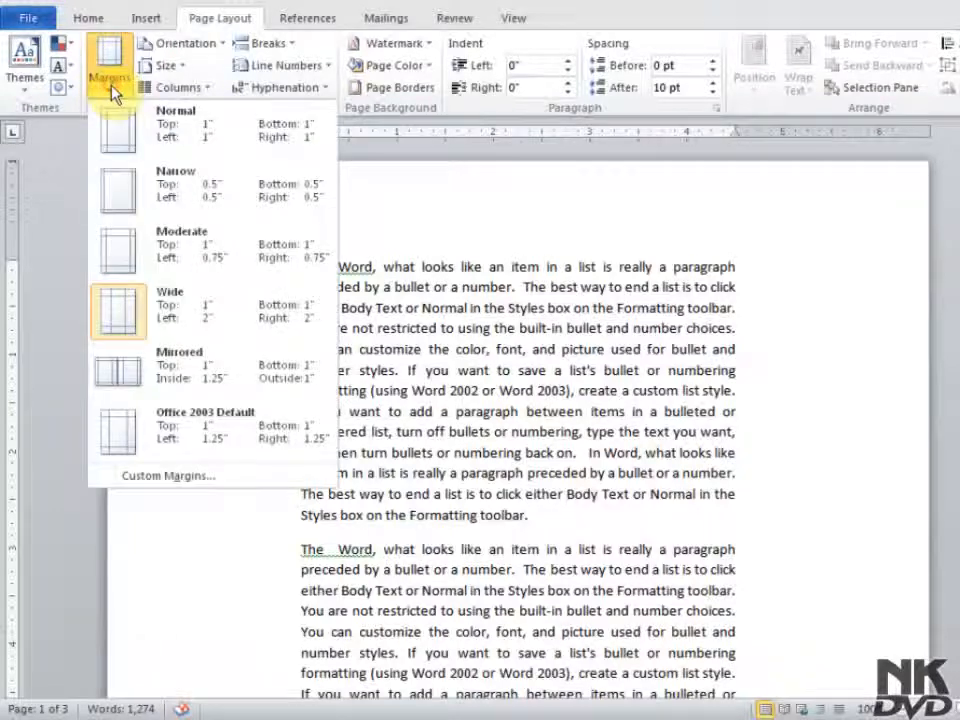
left_click(140, 481)
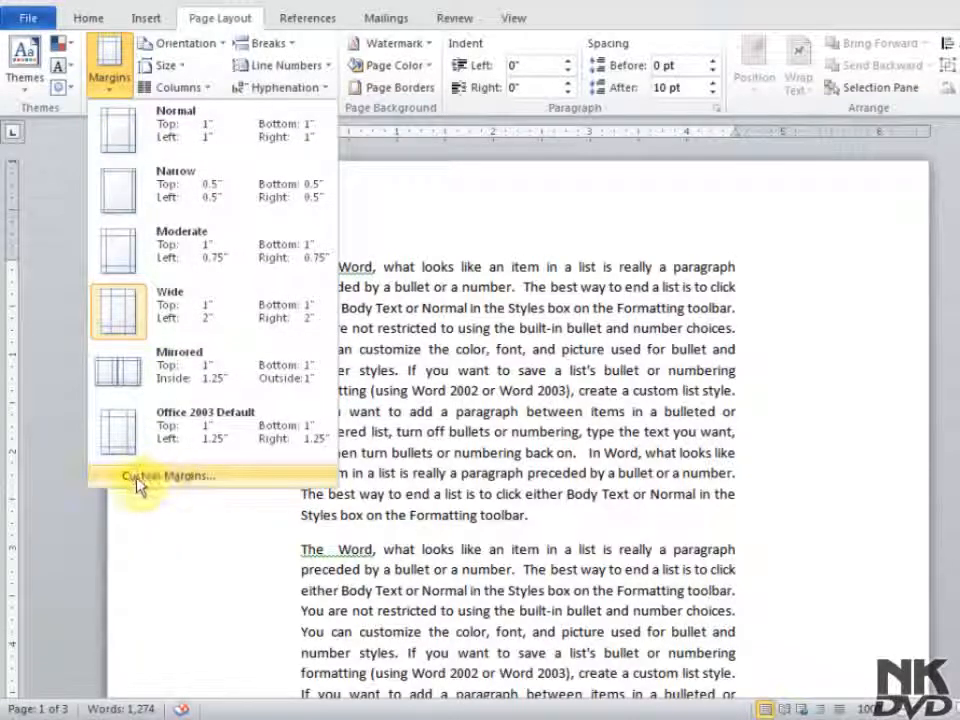
left_click(543, 432)
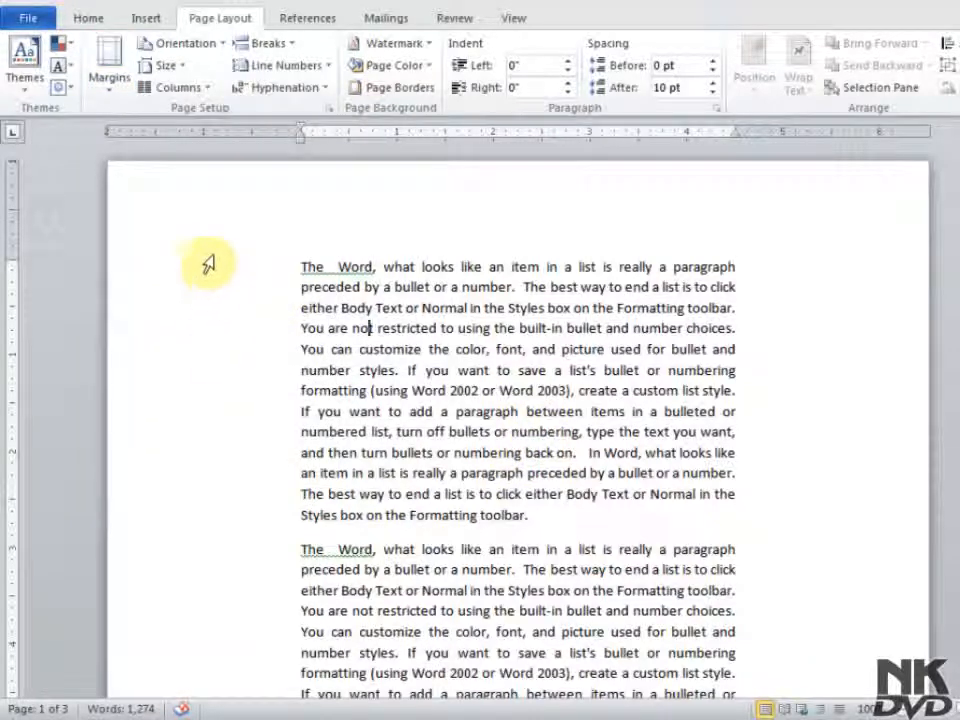
- Set a custom top margin of 0.5" for the whole document, moving the page setup dialog aside from the text
left_click(114, 94)
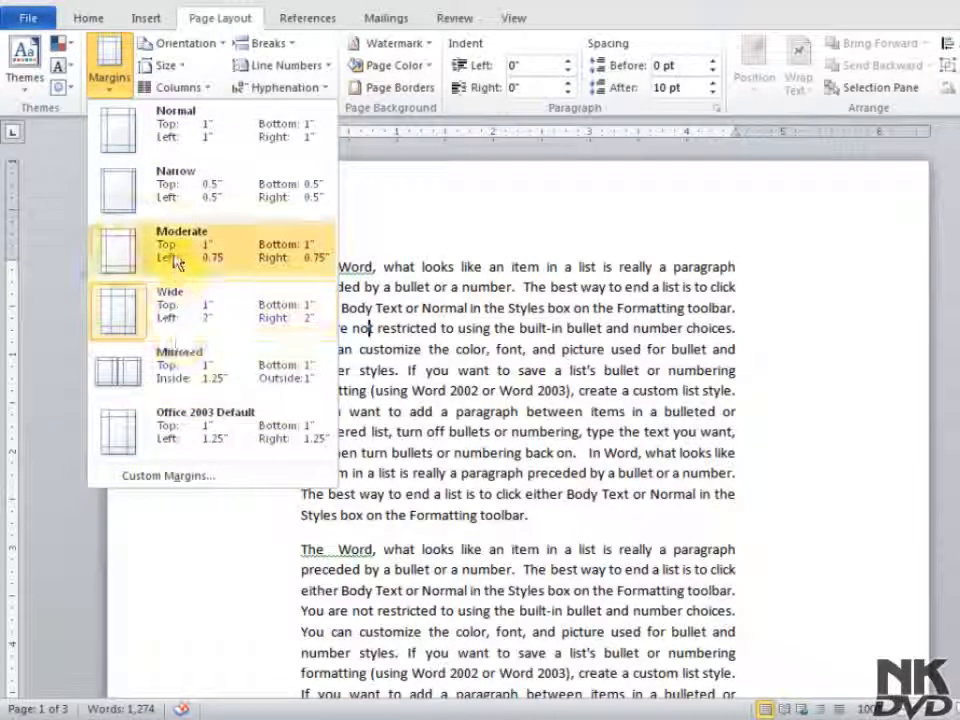
left_click(187, 478)
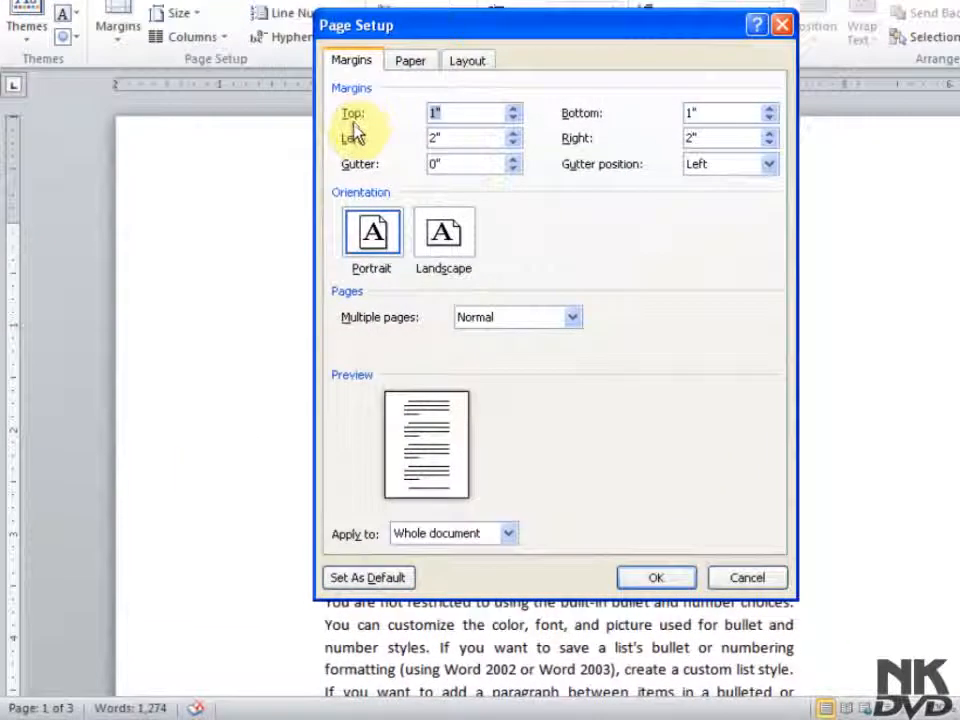
left_click_drag(395, 29, 607, 77)
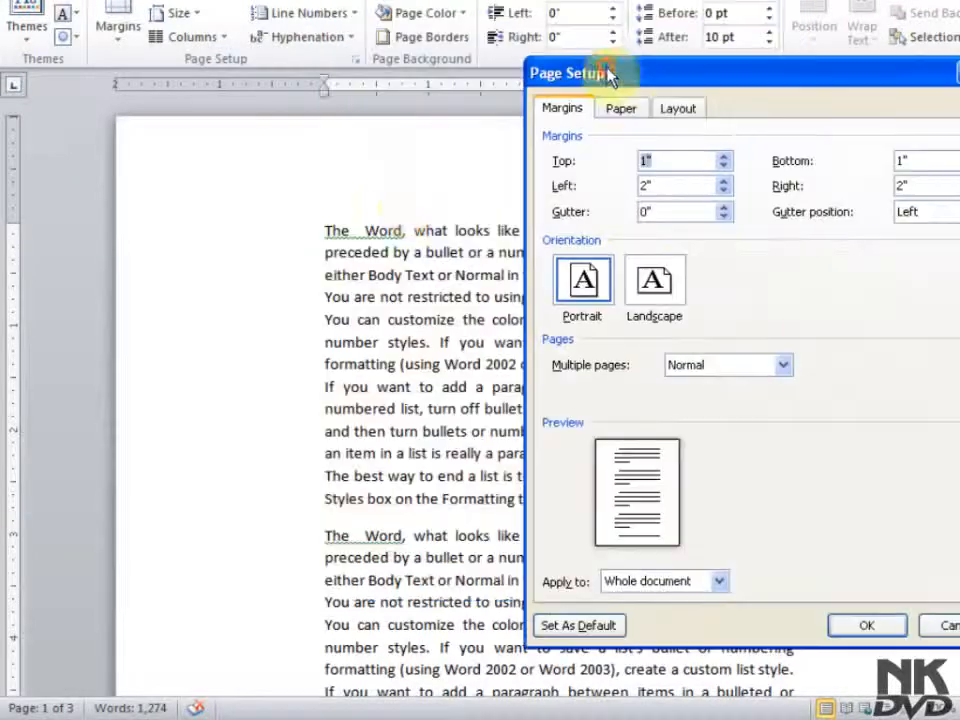
left_click(724, 169)
left_click(724, 169)
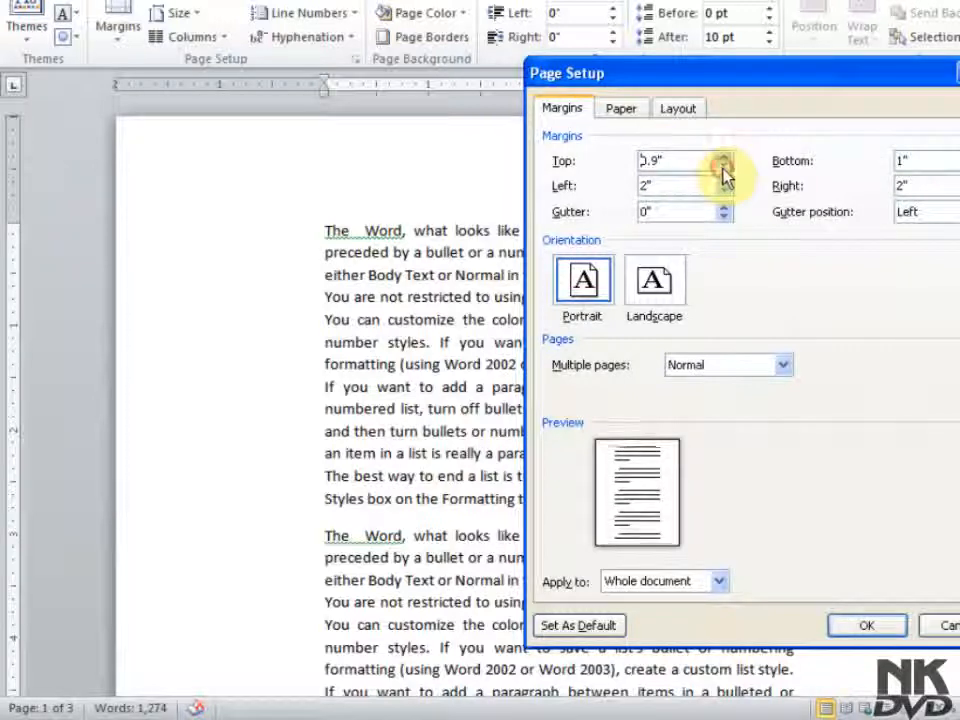
left_click(724, 169)
left_click(724, 169)
left_click(724, 169)
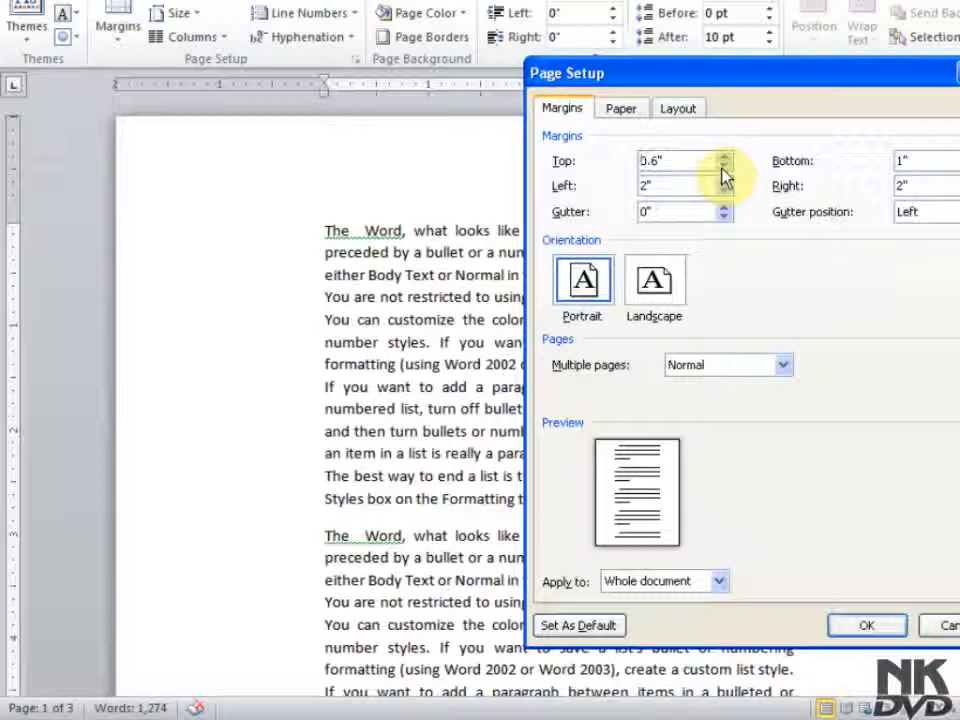
left_click(724, 169)
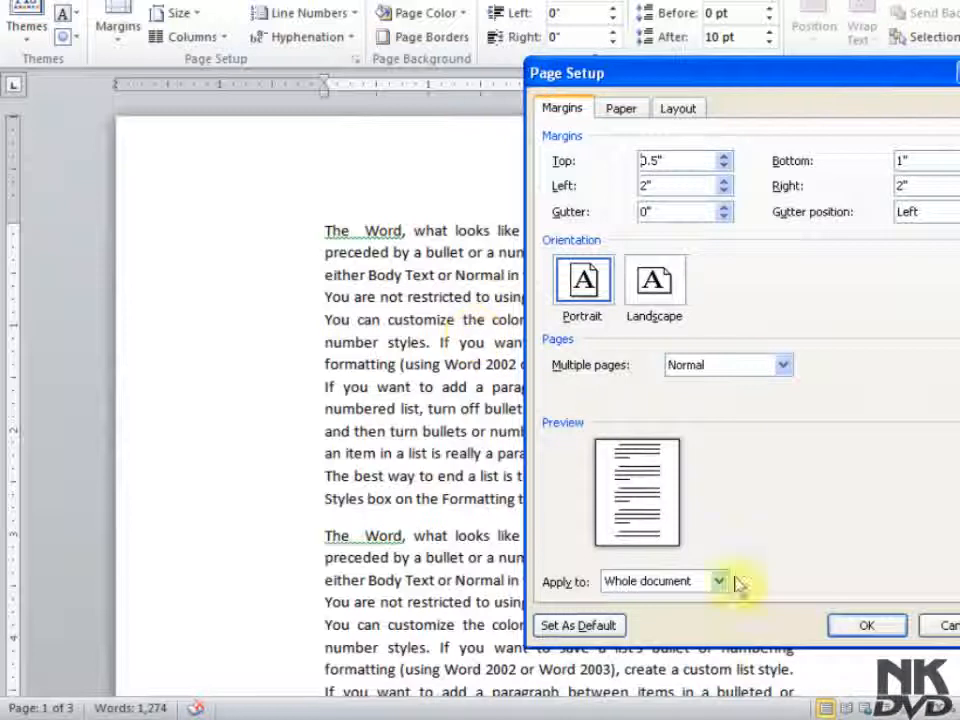
left_click(856, 626)
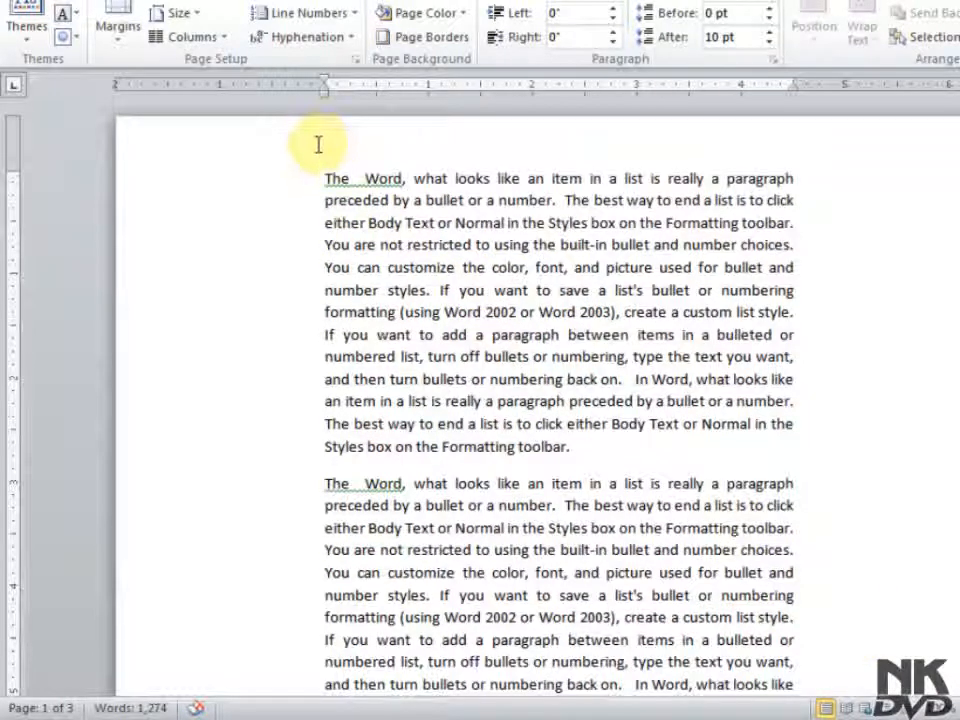
- Reduce the custom top margin to 0.1" for the whole document
left_click(130, 31)
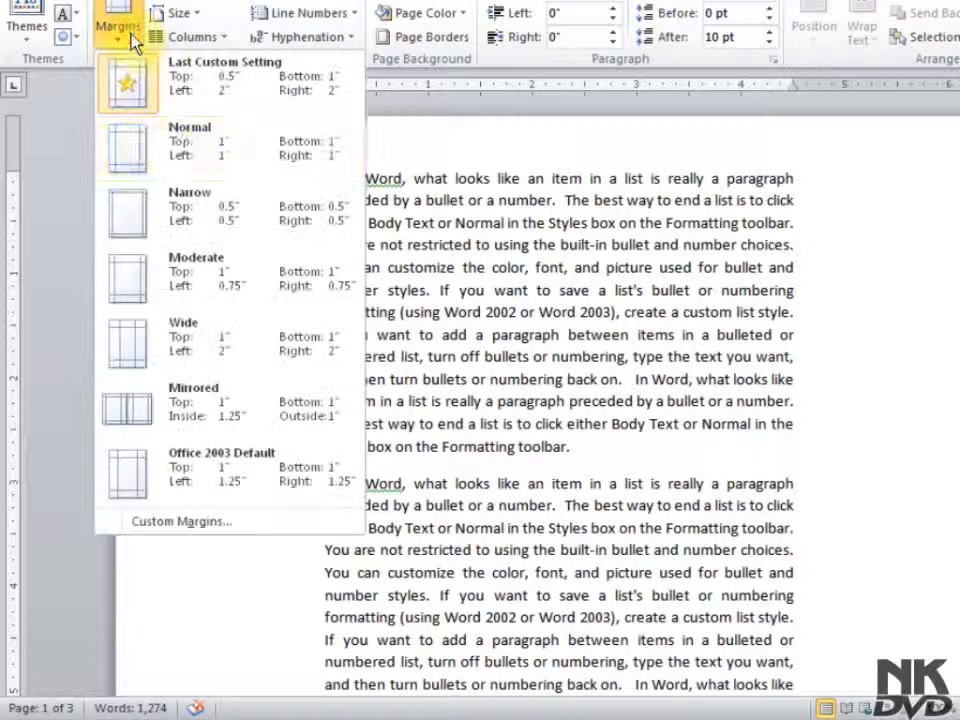
left_click(186, 522)
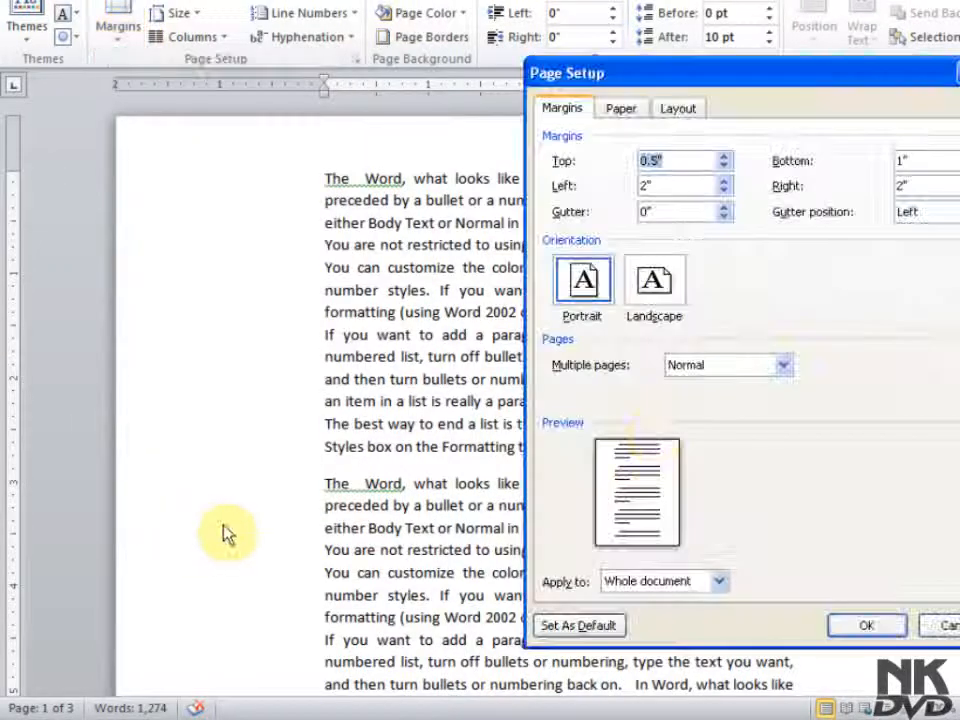
left_click(724, 170)
left_click(724, 170)
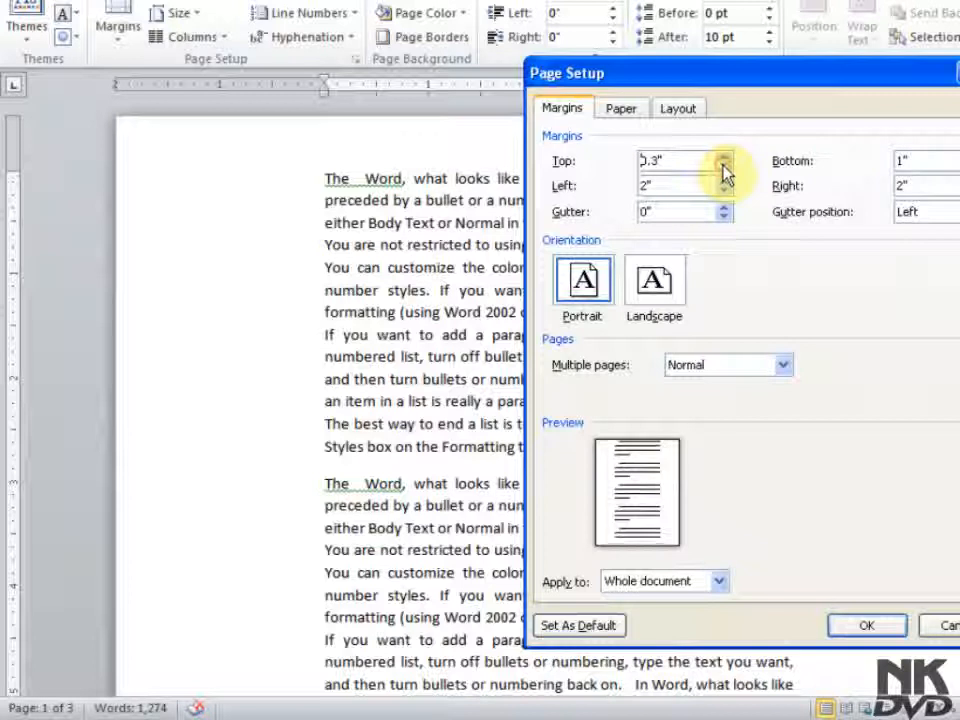
left_click(724, 170)
left_click(724, 170)
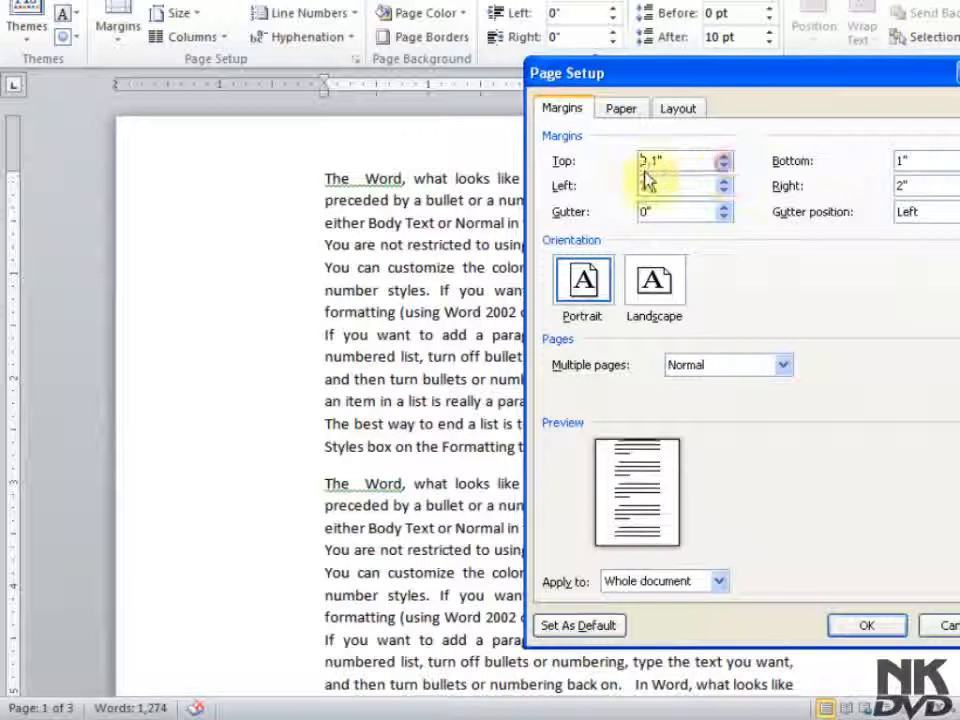
left_click(865, 625)
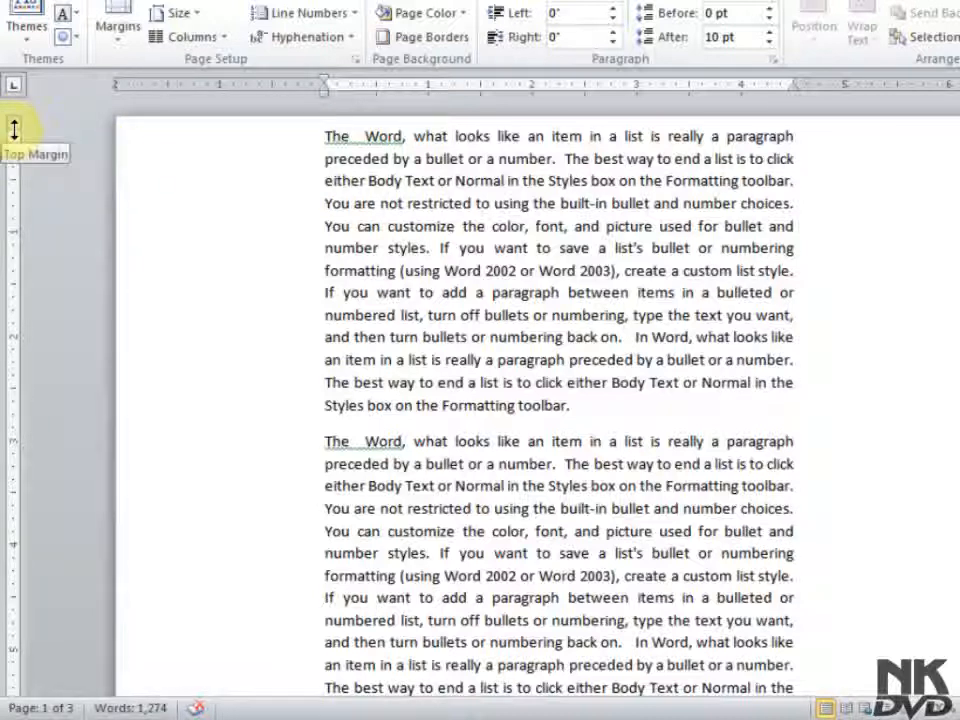
- Enlarge the top margin to about 0.88" directly on the vertical ruler
left_click_drag(14, 129, 7, 213)
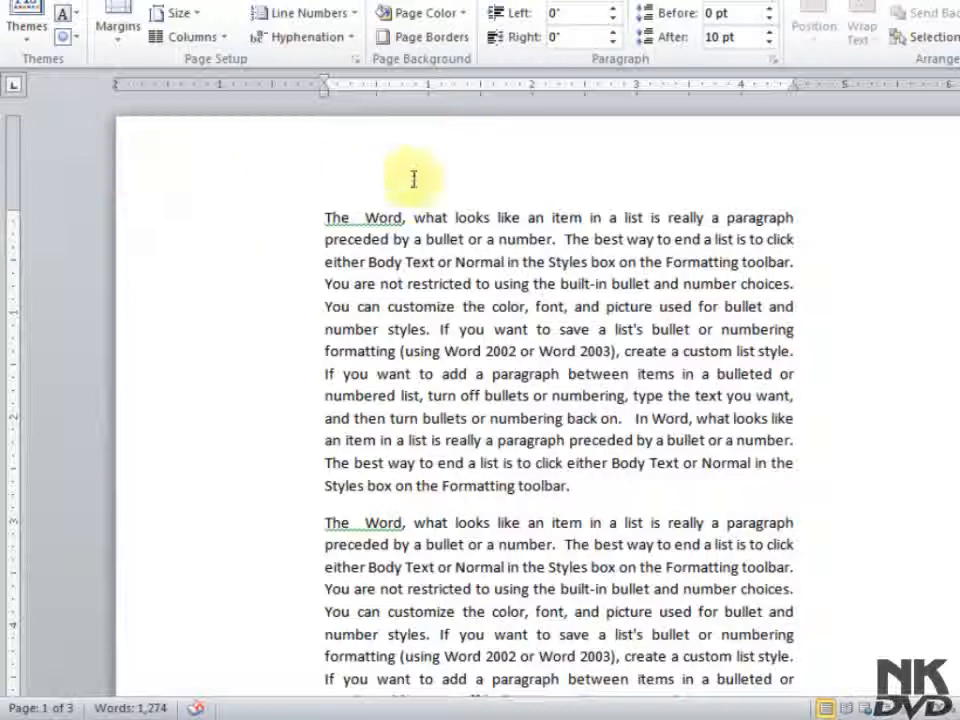
left_click(343, 178)
- Set a custom top margin of 2" for the whole document
left_click(117, 35)
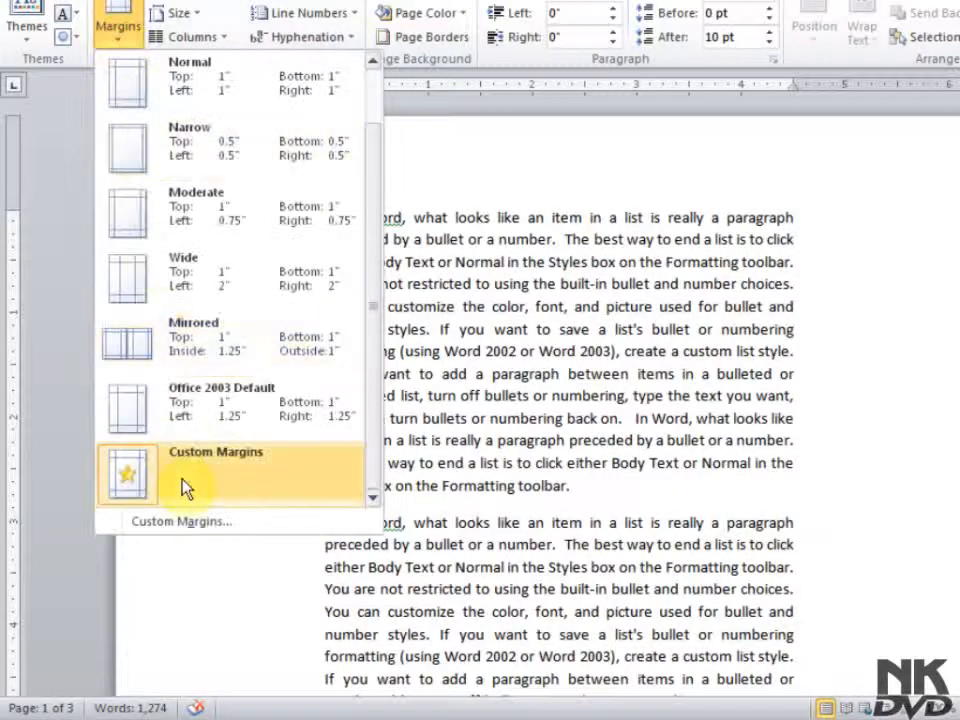
left_click(210, 530)
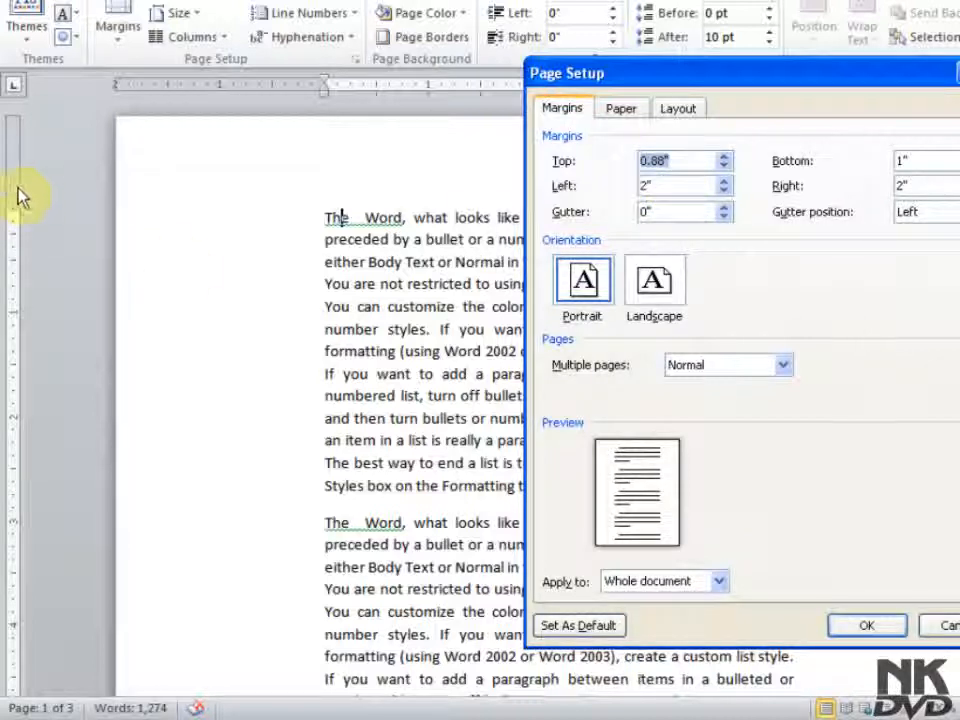
left_click(724, 157)
left_click(724, 157)
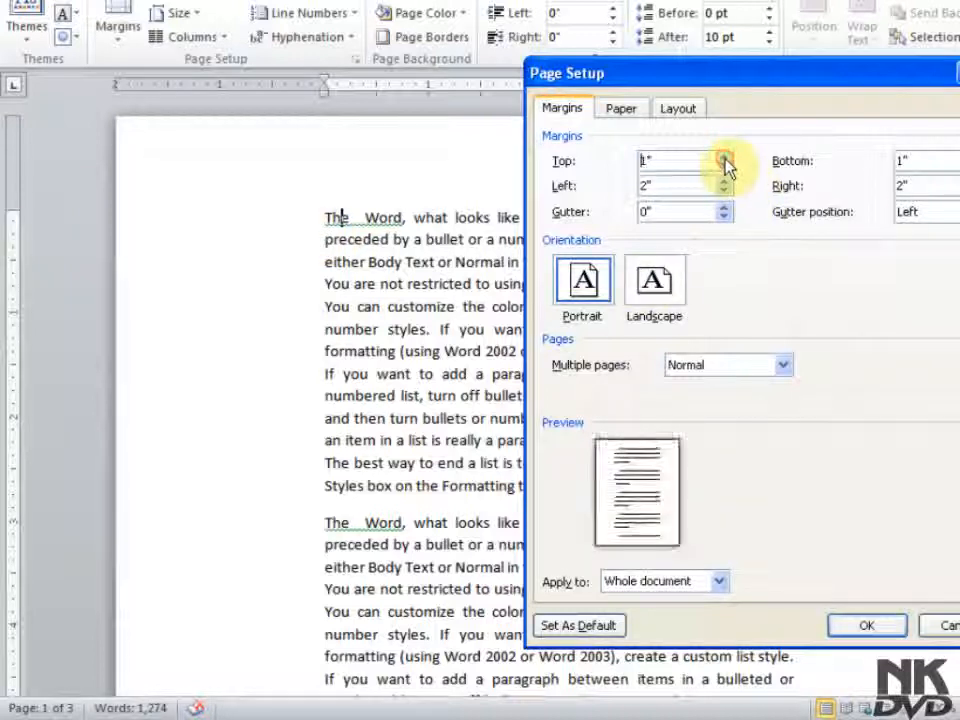
left_click(724, 157)
left_click(724, 157)
left_click(724, 157)
left_click(724, 157)
left_click(724, 157)
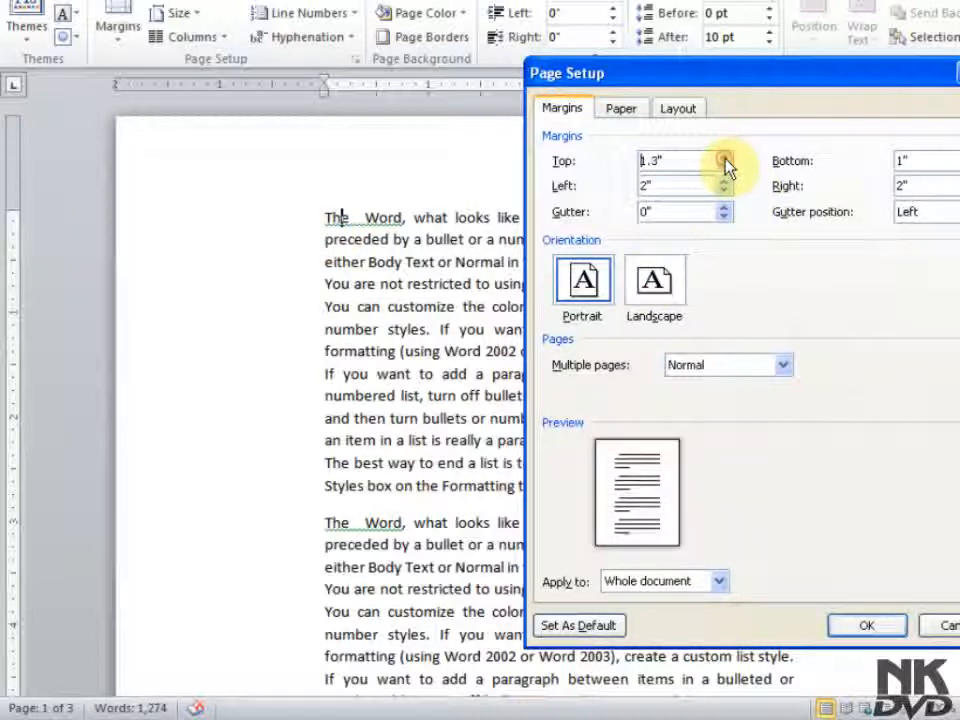
left_click(724, 157)
left_click(724, 157)
left_click(724, 157)
left_click(724, 157)
left_click(724, 157)
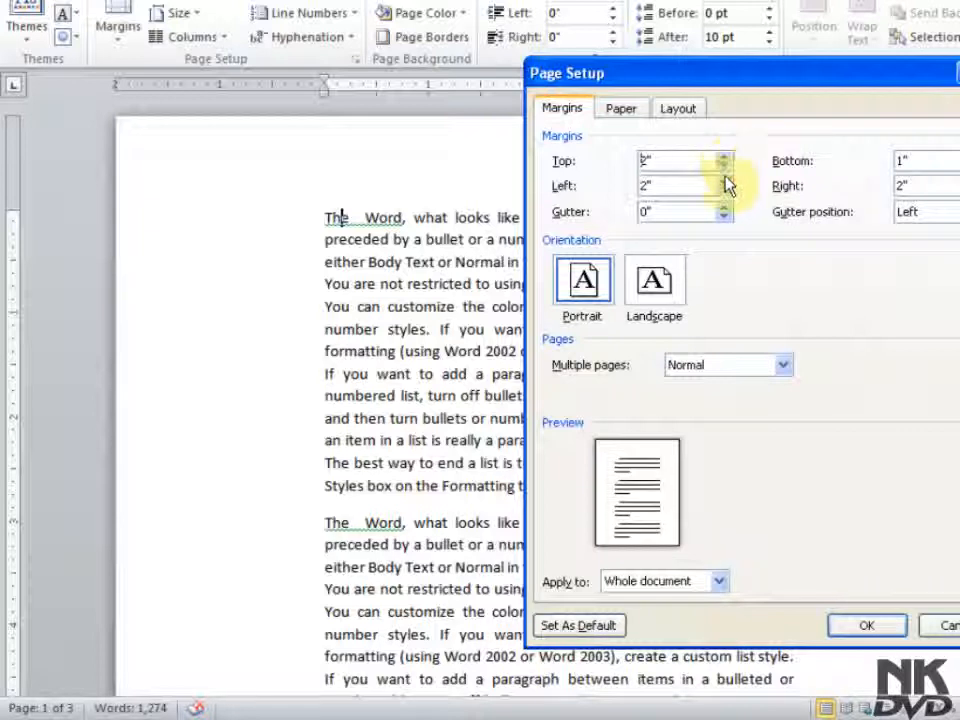
left_click(858, 627)
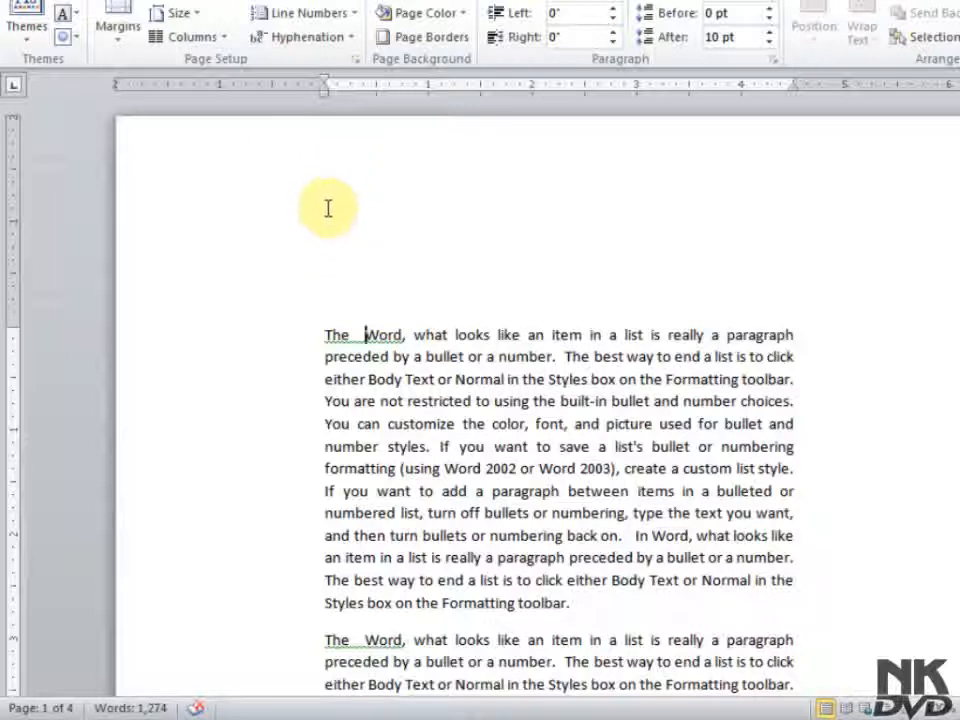
- Set custom margins of 1" for the top and 0.3" for the left side across the whole document
left_click(118, 38)
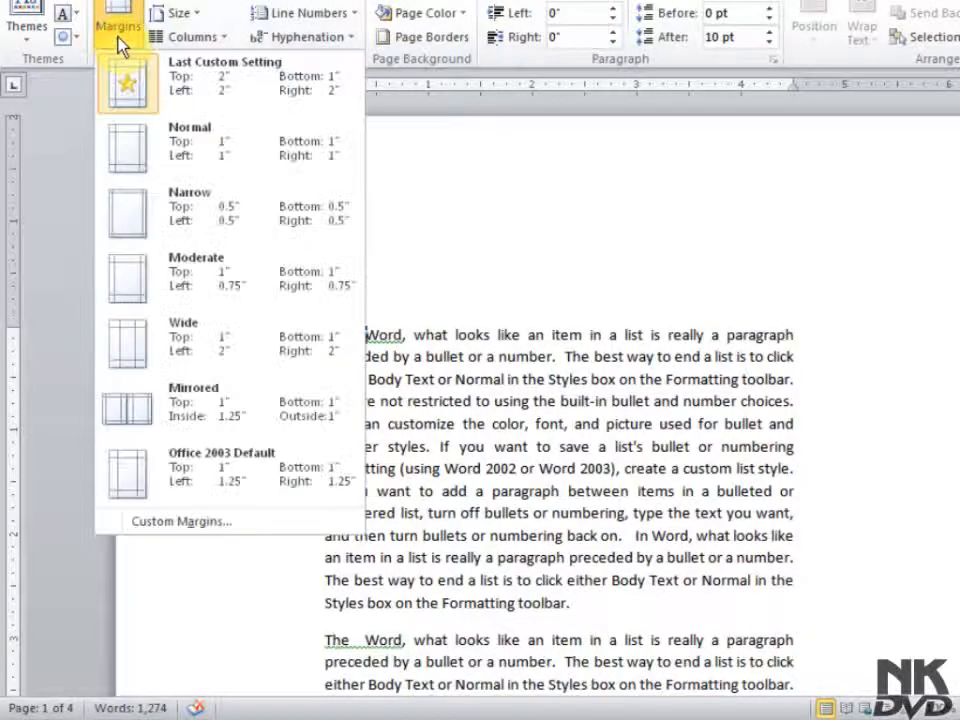
left_click(172, 525)
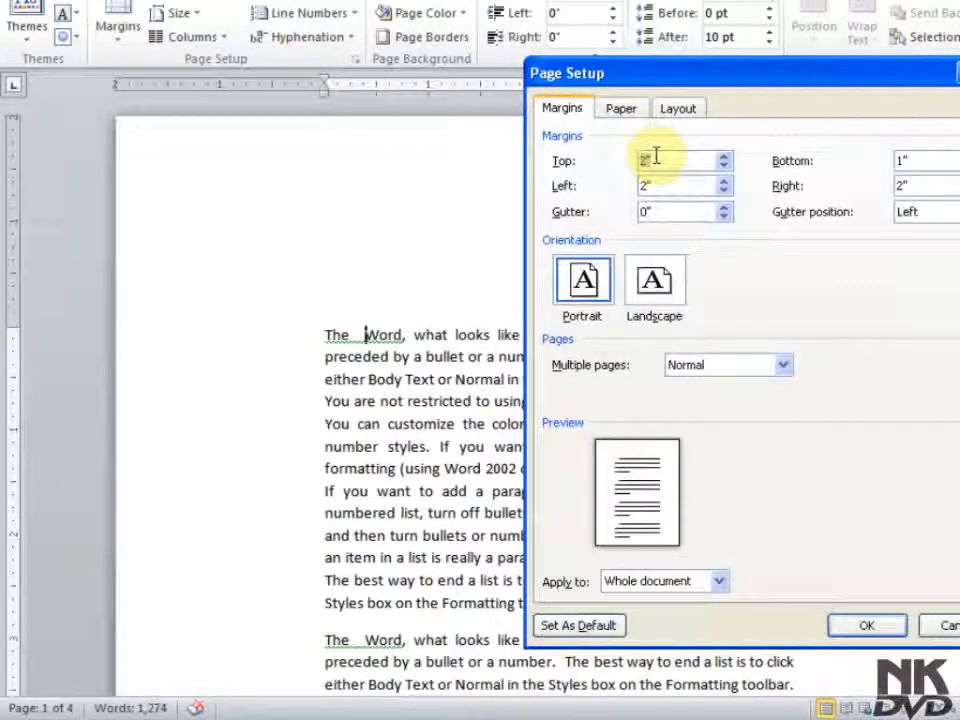
type("1")
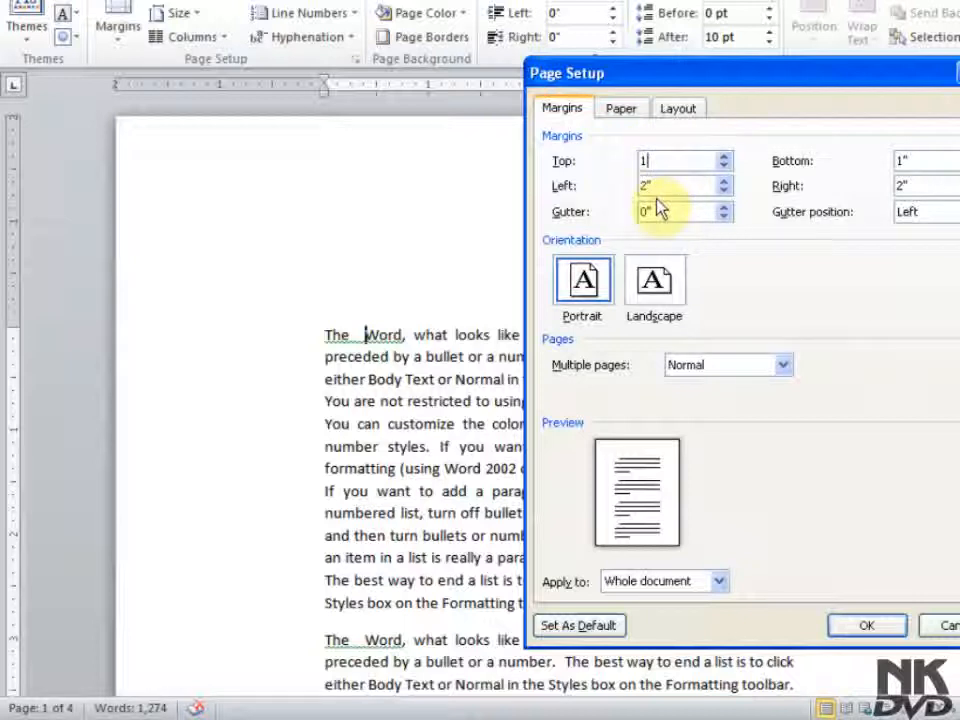
left_click(566, 191)
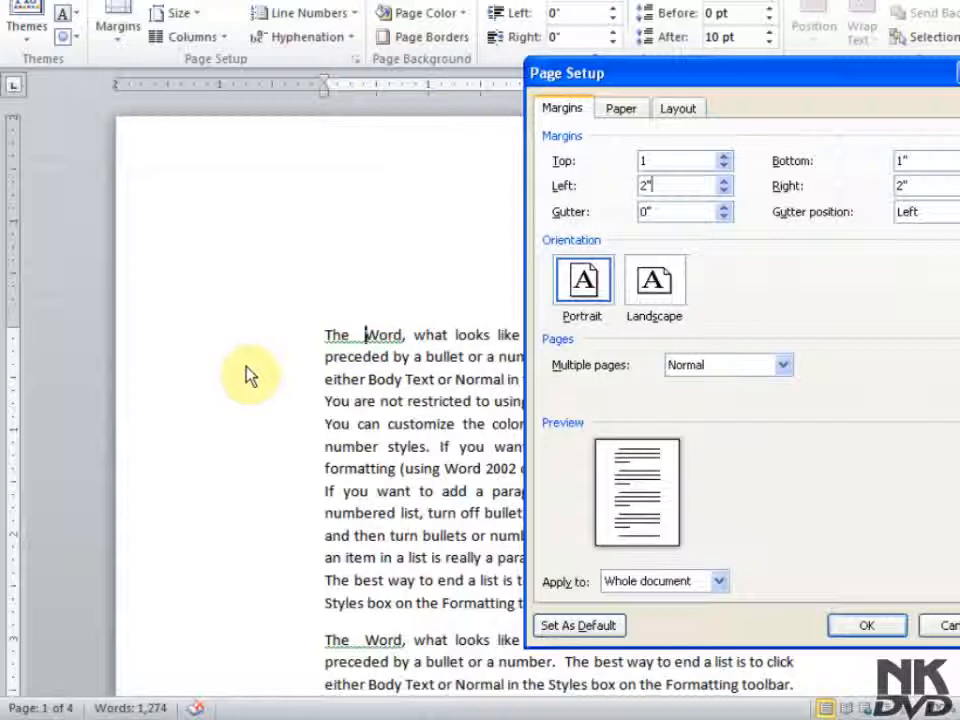
left_click(723, 181)
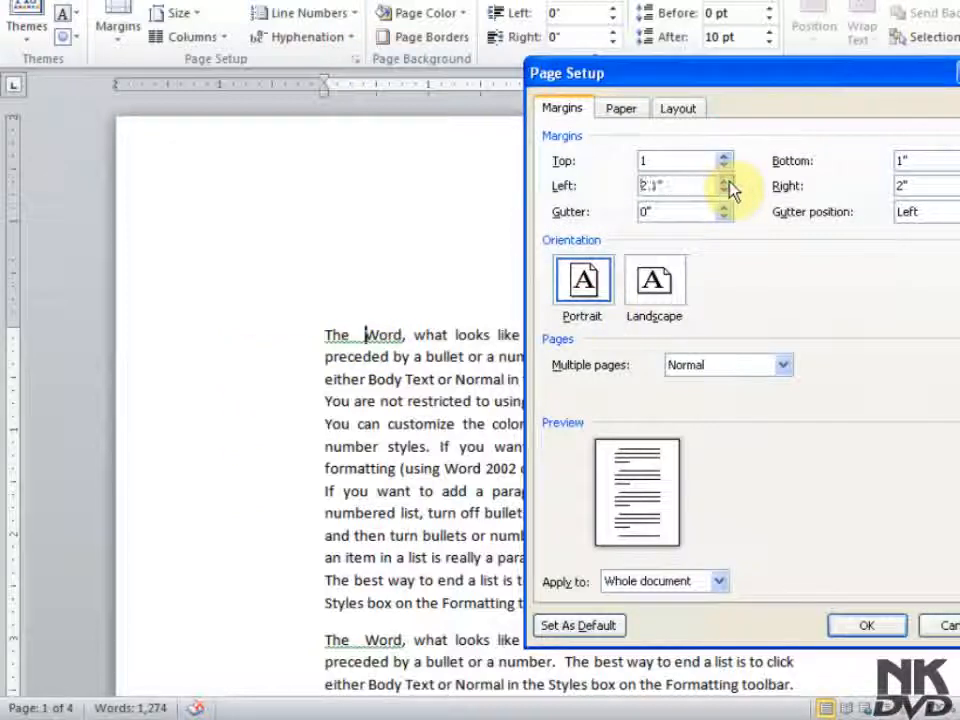
left_click(723, 191)
left_click(723, 191)
left_click(723, 191)
left_click(723, 191)
left_click(723, 191)
left_click(723, 191)
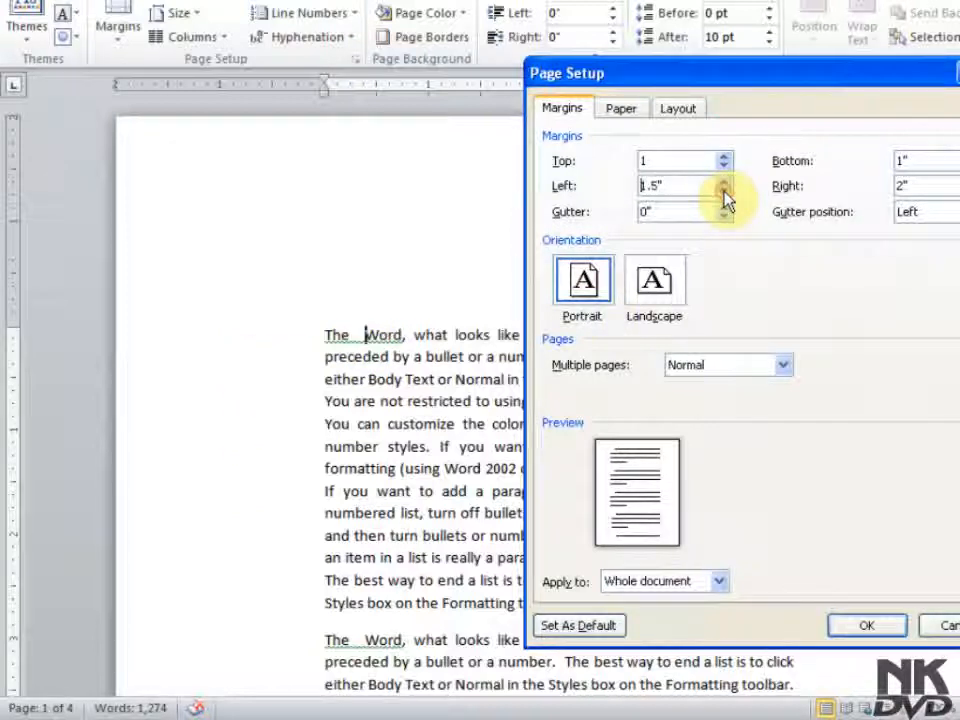
left_click(723, 191)
left_click(723, 191)
left_click(723, 191)
left_click(723, 191)
left_click(723, 191)
left_click(723, 191)
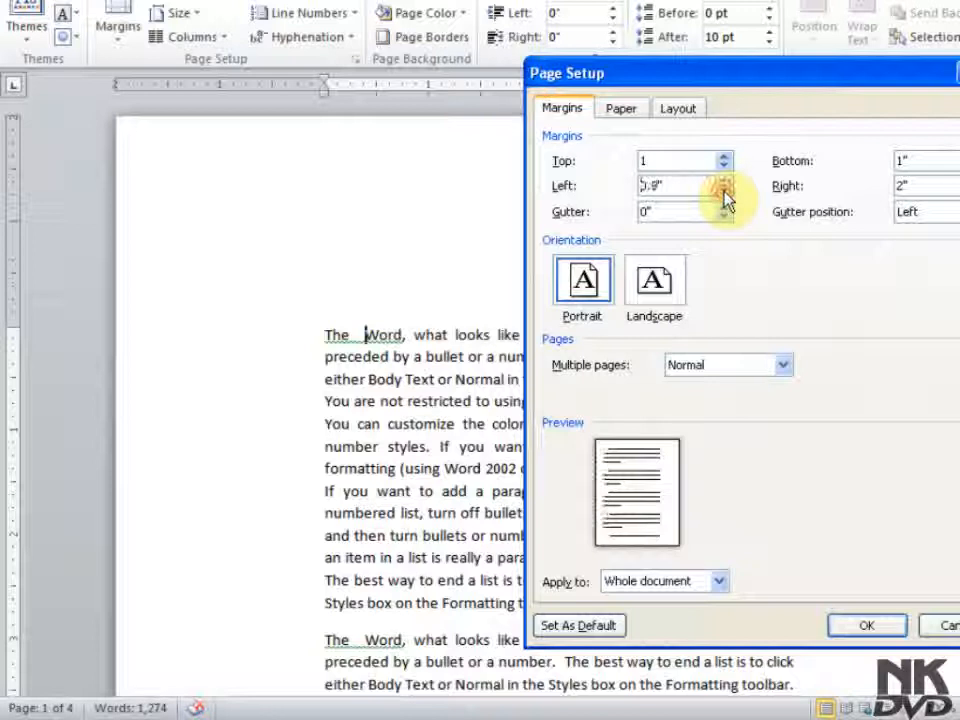
left_click(723, 191)
left_click(723, 191)
left_click(723, 191)
left_click(723, 191)
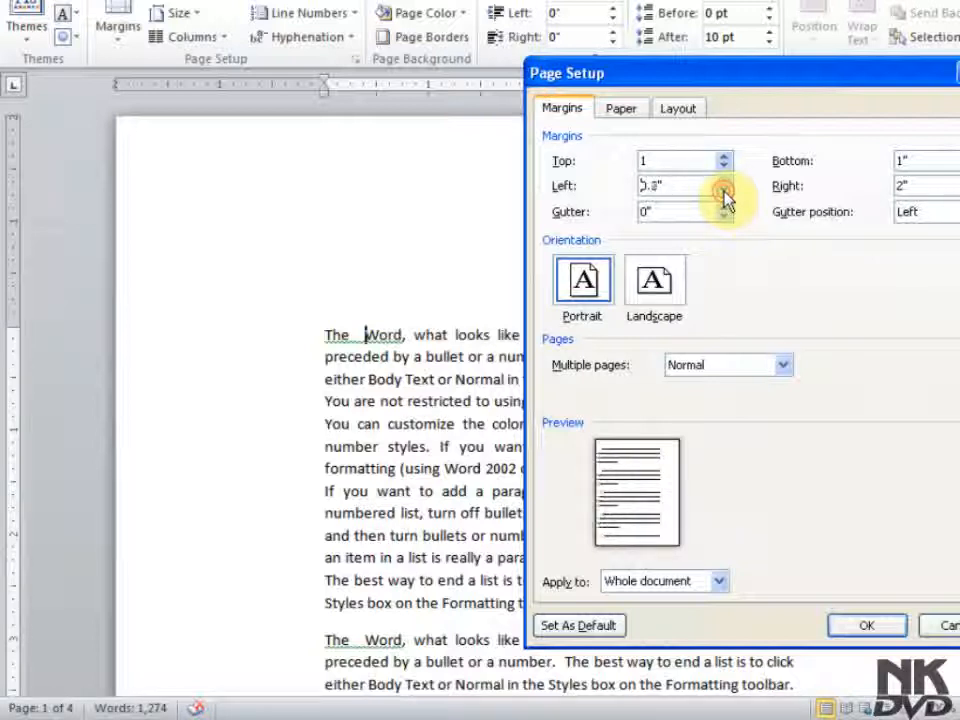
left_click(723, 191)
left_click(723, 191)
left_click(723, 191)
left_click(723, 181)
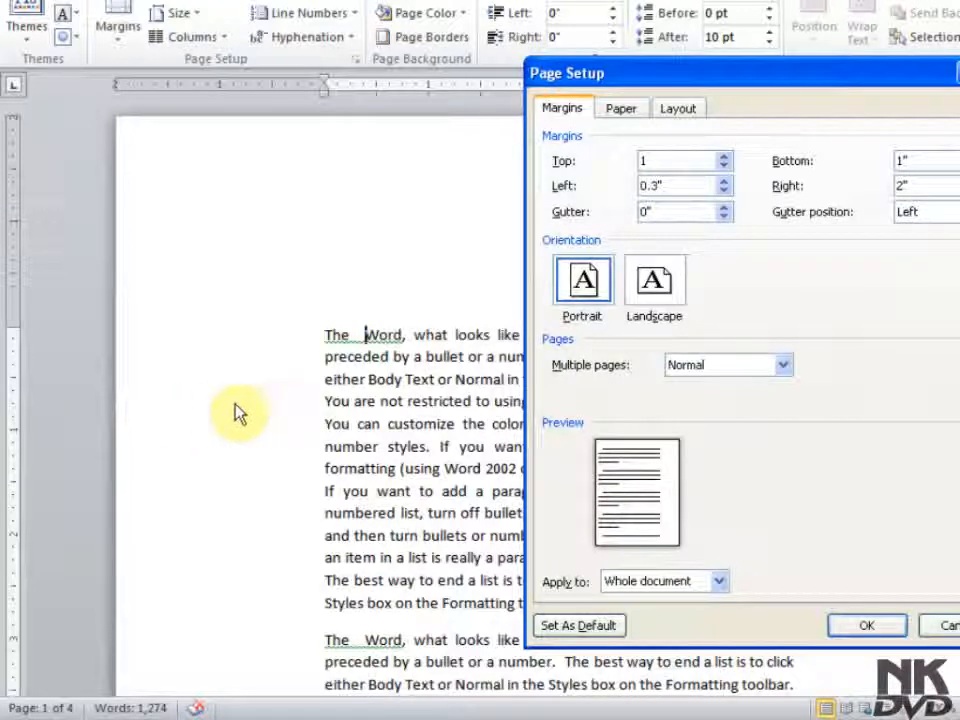
left_click(872, 628)
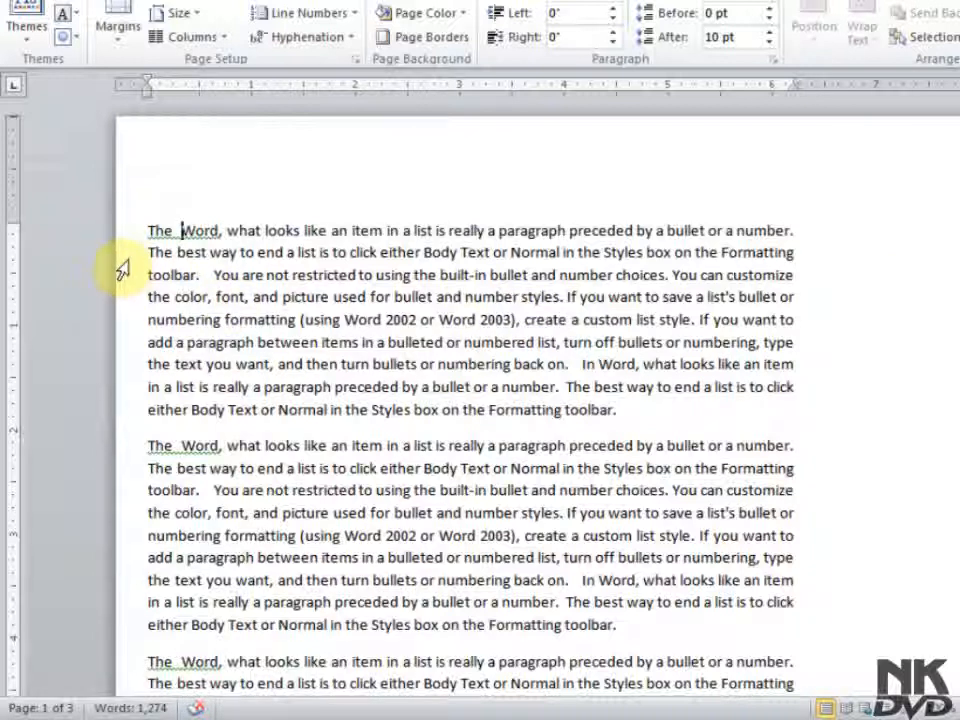
left_click(120, 33)
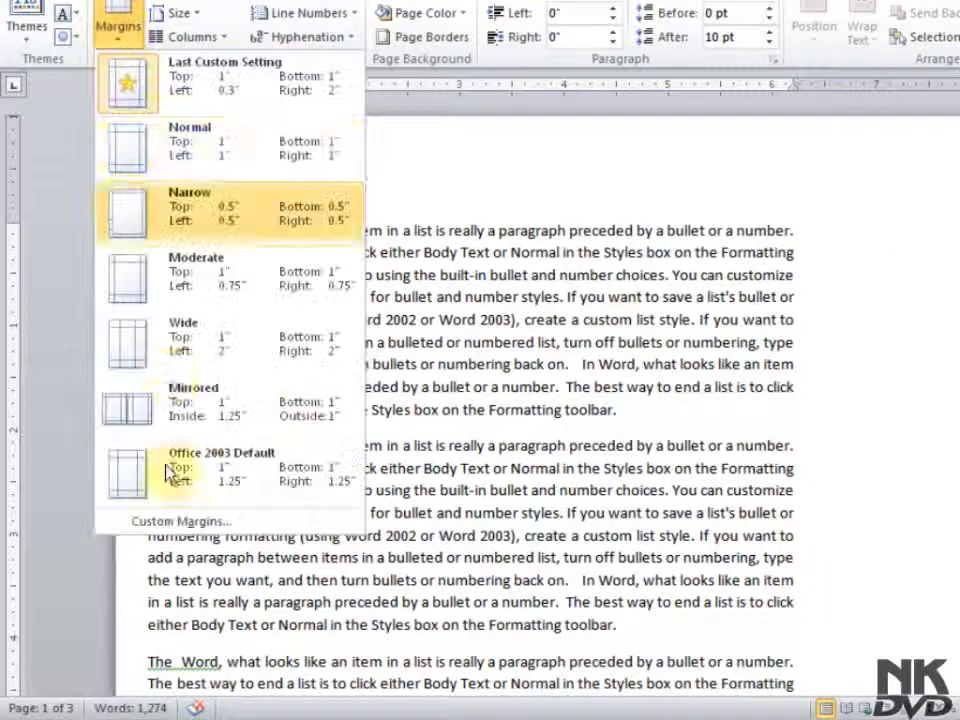
left_click(205, 530)
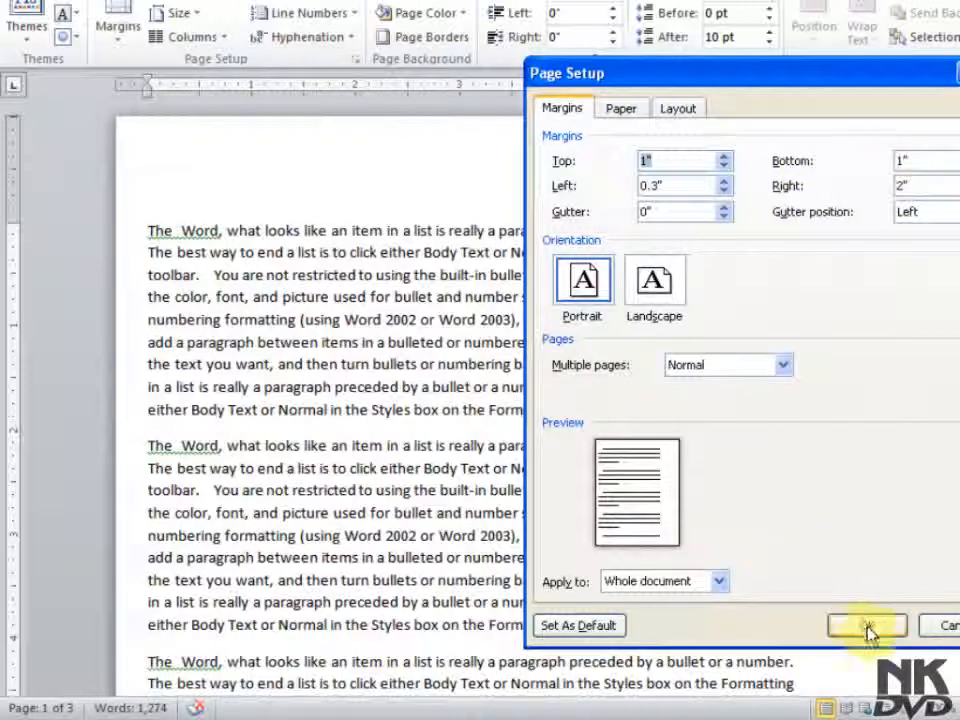
left_click(940, 628)
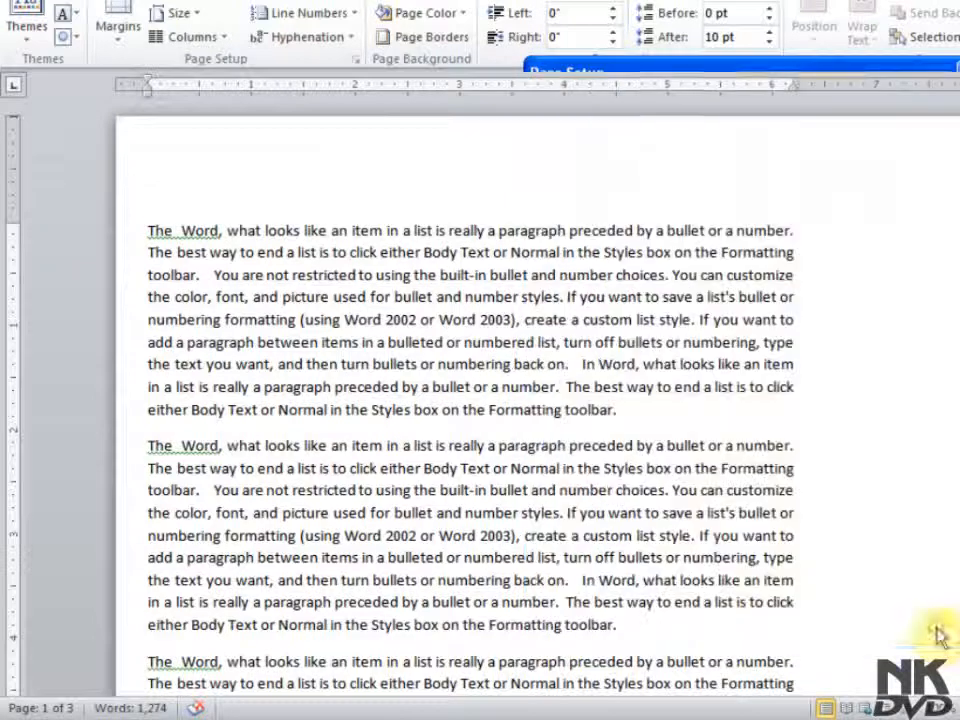
- Apply the Normal margin preset with 1" on all sides to the document
left_click(121, 26)
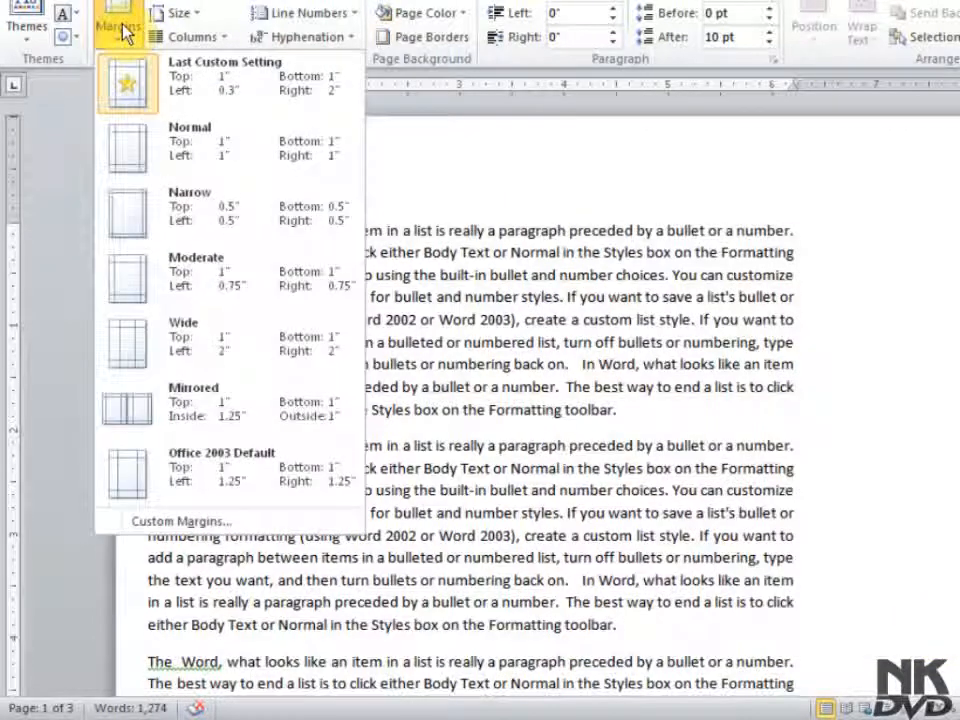
left_click(226, 155)
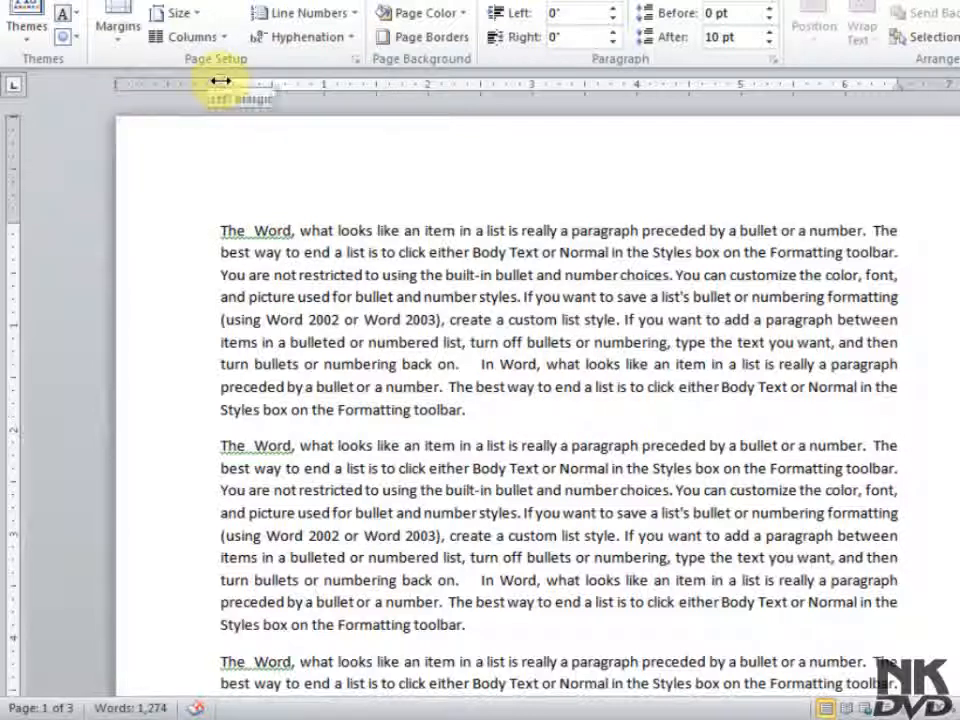
- Narrow the left margin to about 0.5" and the right margin to about 0.6" directly on the horizontal ruler
left_click_drag(219, 80, 165, 82)
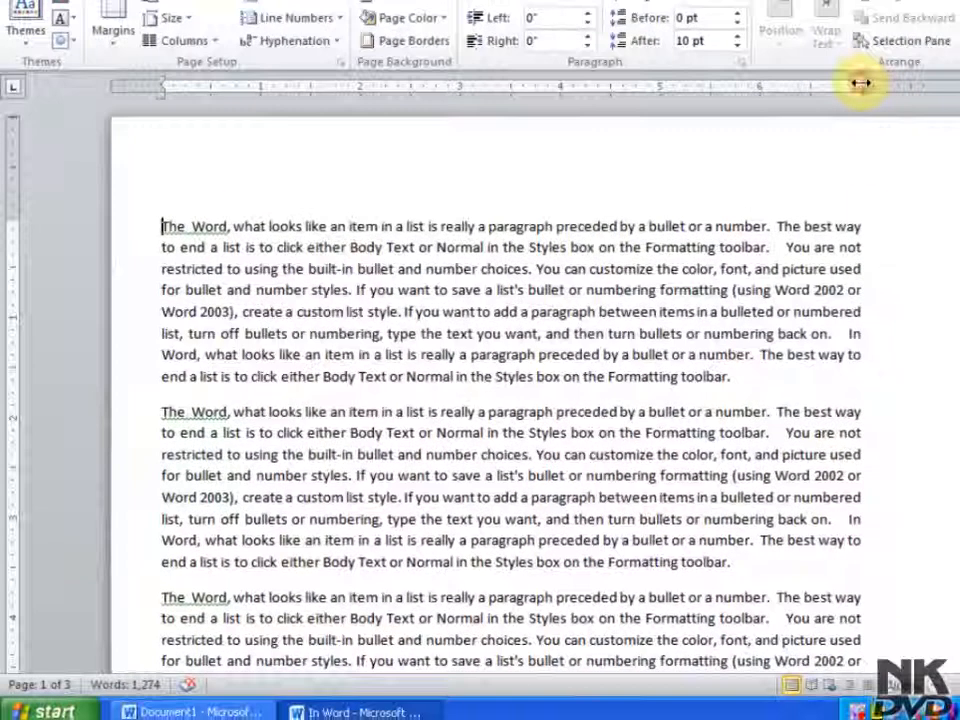
left_click_drag(899, 84, 889, 86)
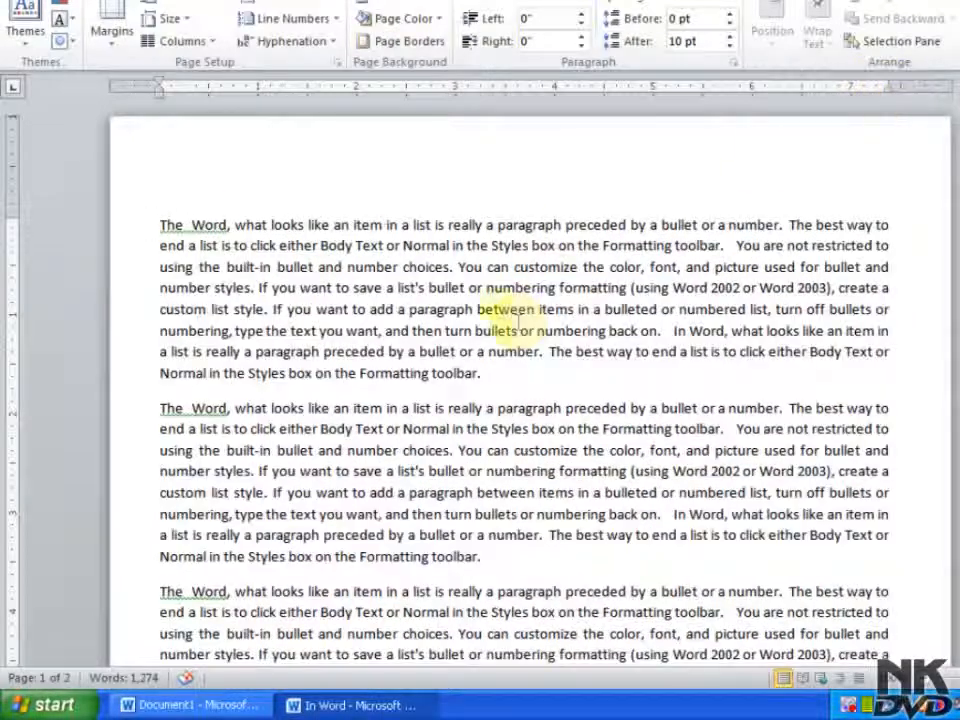
left_click(154, 133)
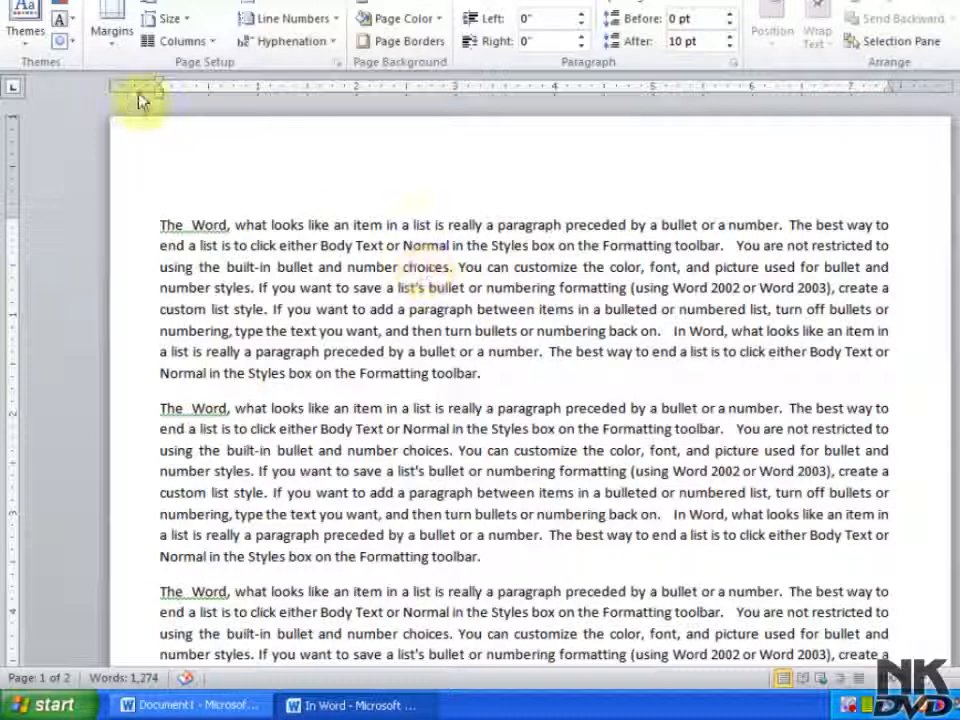